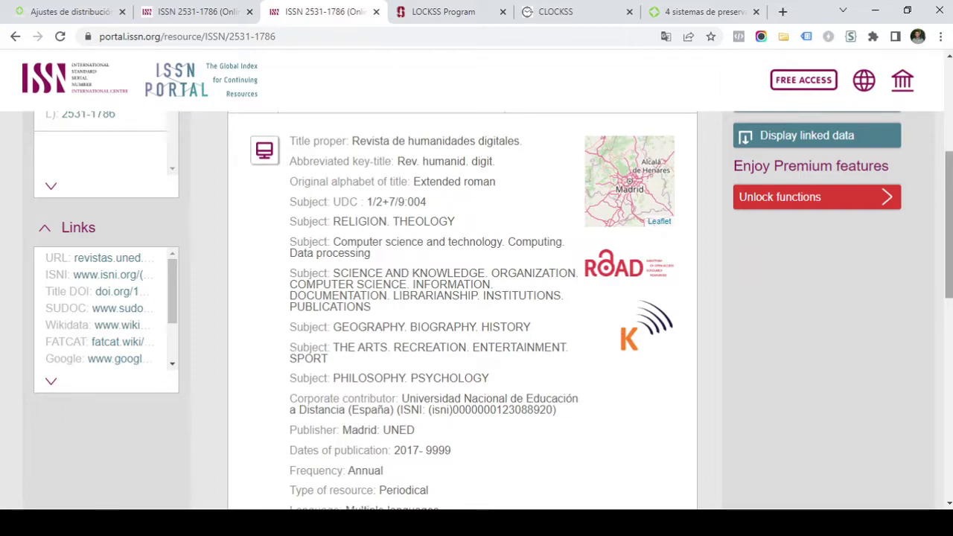
- Examine the ISSN Portal record of Revista de humanidades digitales, including its resource information and the ROAD and Keepers logos
{"action": "scroll", "coordinate": [948, 224], "scroll_direction": "up", "scroll_amount": 1}
{"action": "scroll", "coordinate": [948, 223], "scroll_direction": "up", "scroll_amount": 3}
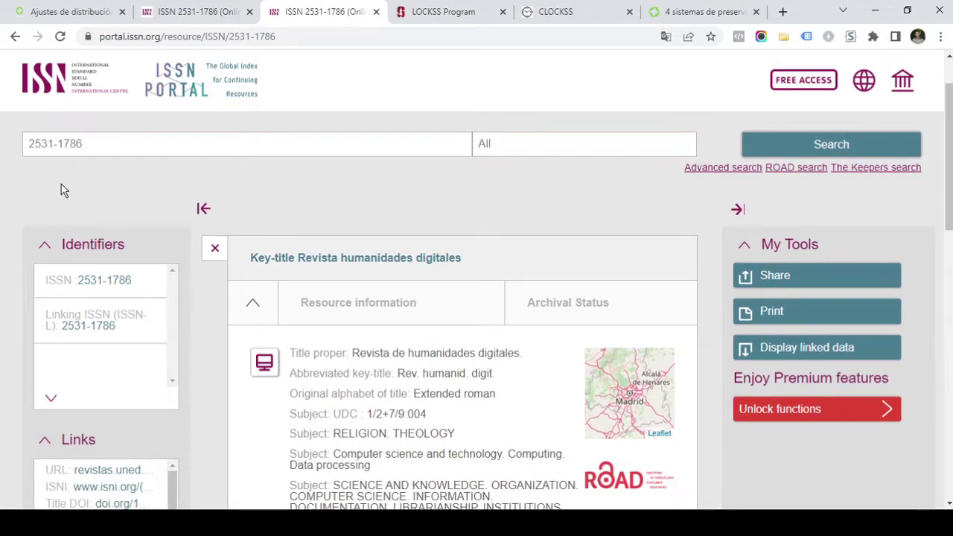
{"action": "scroll", "coordinate": [441, 291], "scroll_direction": "down", "scroll_amount": 3}
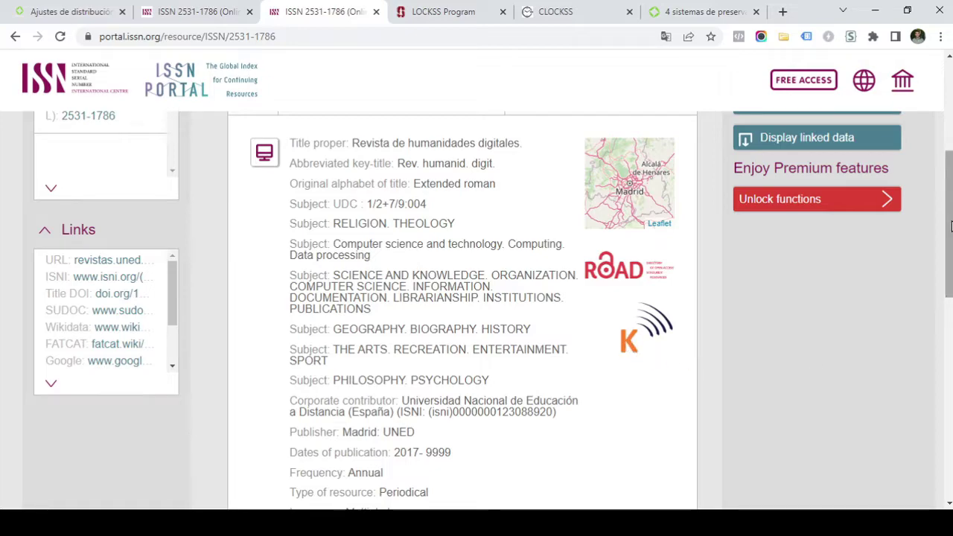
{"action": "left_click_drag", "start_coordinate": [951, 227], "coordinate": [951, 175]}
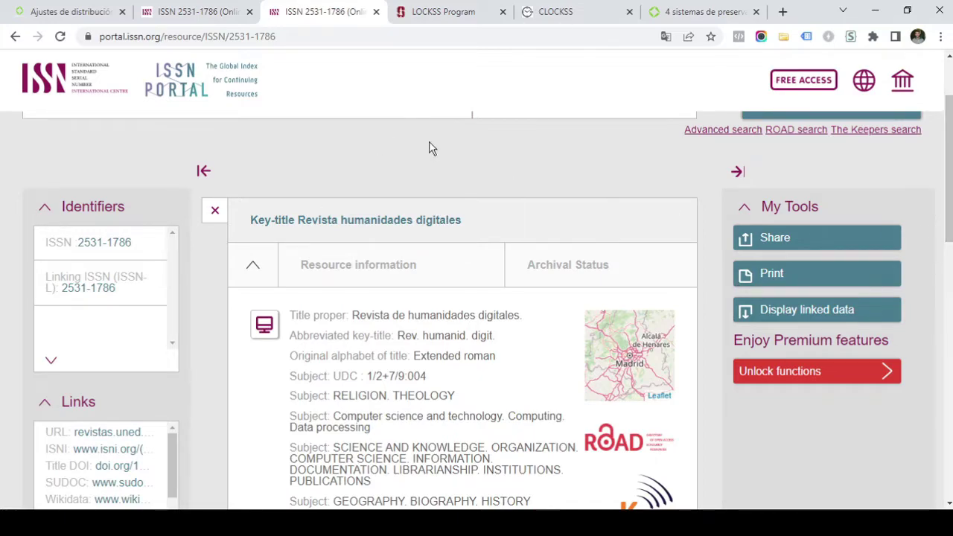
{"action": "scroll", "coordinate": [429, 149], "scroll_direction": "down", "scroll_amount": 1}
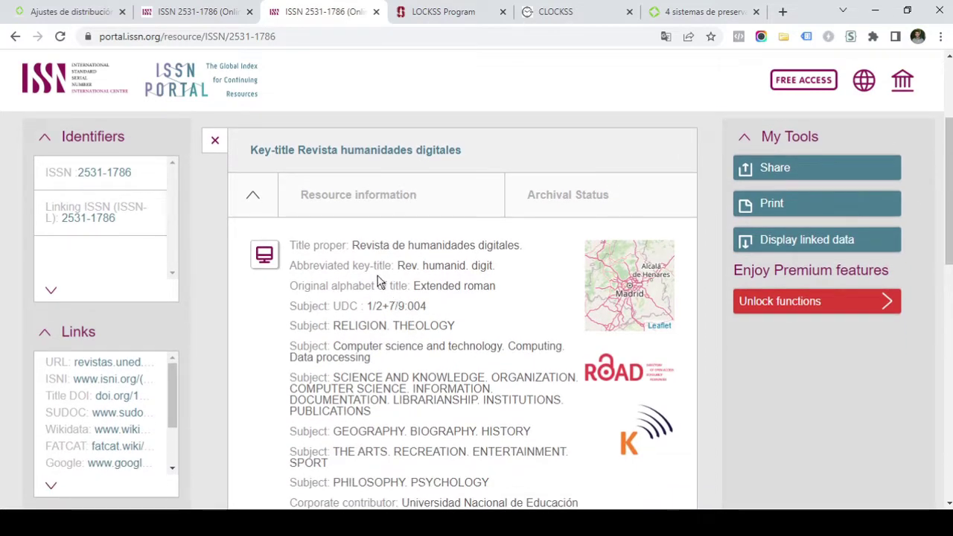
{"action": "scroll", "coordinate": [494, 343], "scroll_direction": "down", "scroll_amount": 2}
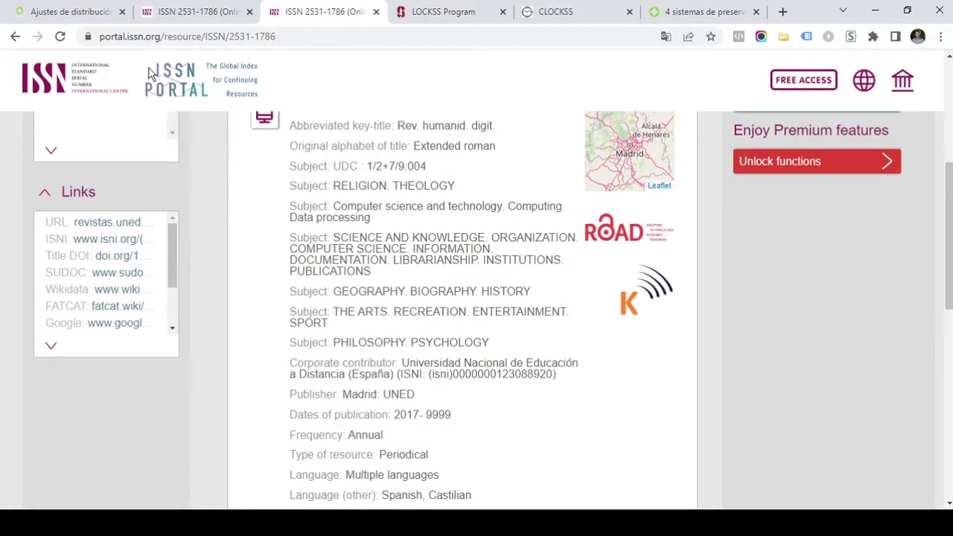
{"action": "scroll", "coordinate": [444, 275], "scroll_direction": "up", "scroll_amount": 4}
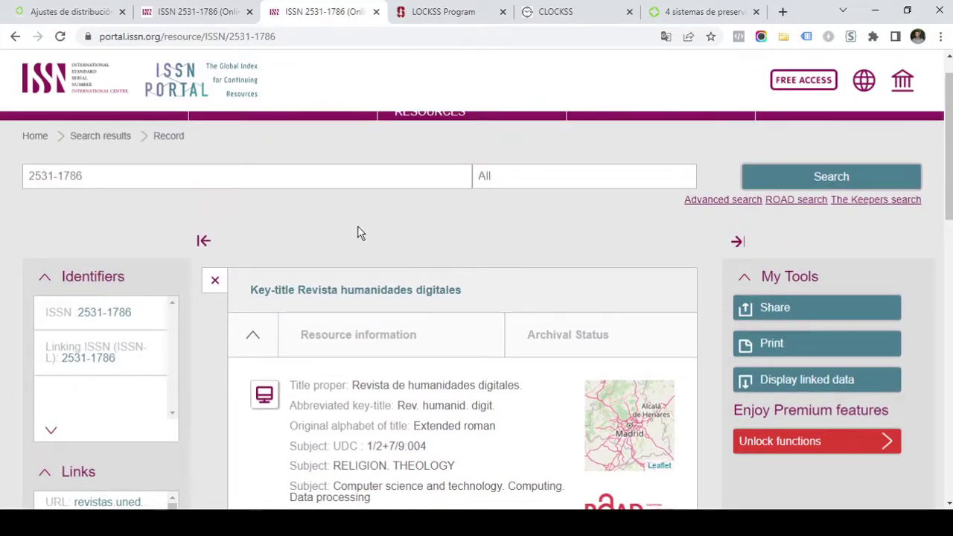
- Switch to the OJS distribution settings and view the PKP Preservation Network and the LOCKSS and CLOCKSS archiving options
{"action": "left_click", "coordinate": [49, 9]}
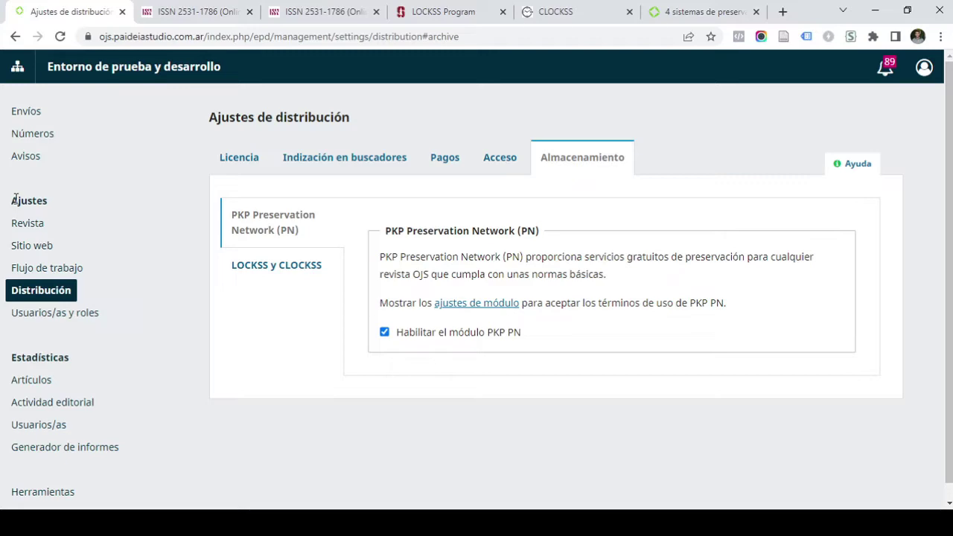
{"action": "left_click_drag", "start_coordinate": [11, 200], "coordinate": [50, 205]}
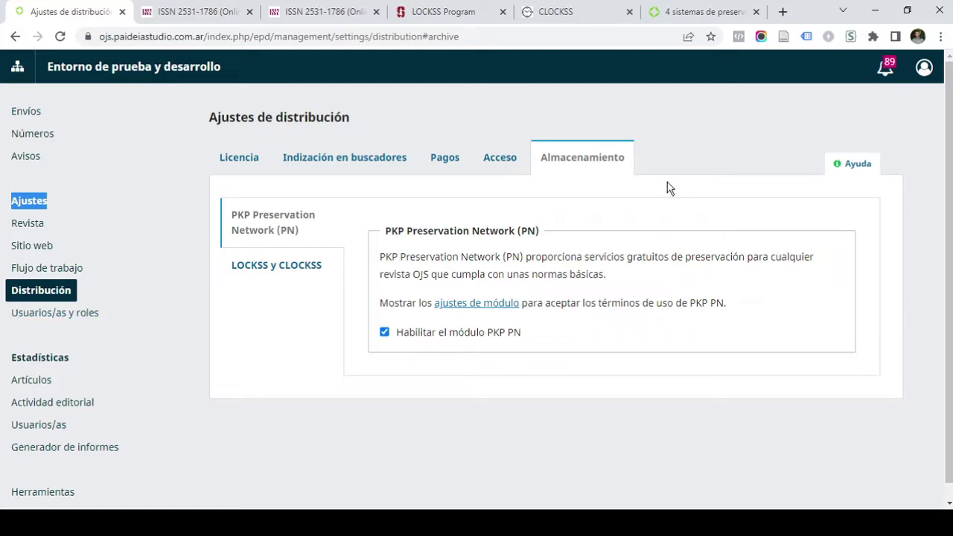
{"action": "left_click", "coordinate": [248, 224]}
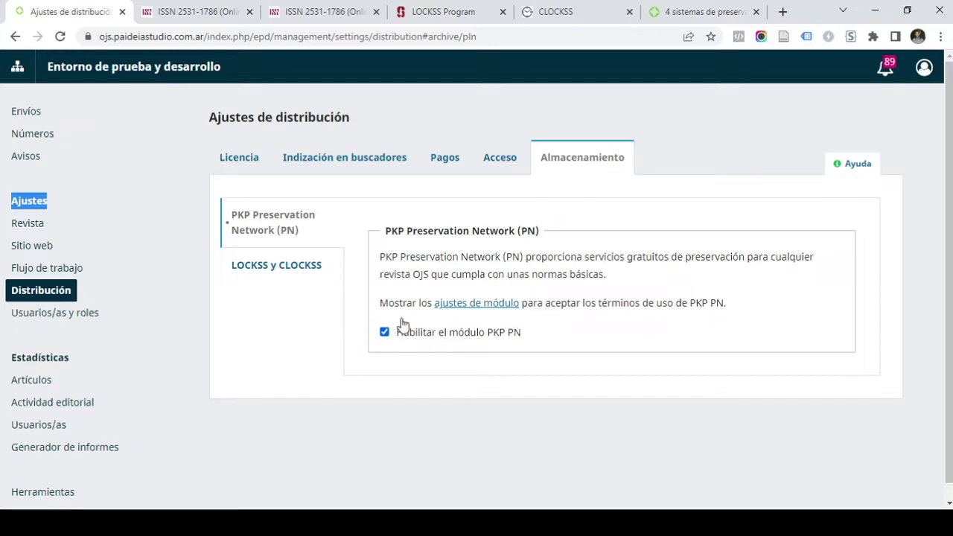
{"action": "left_click", "coordinate": [253, 276]}
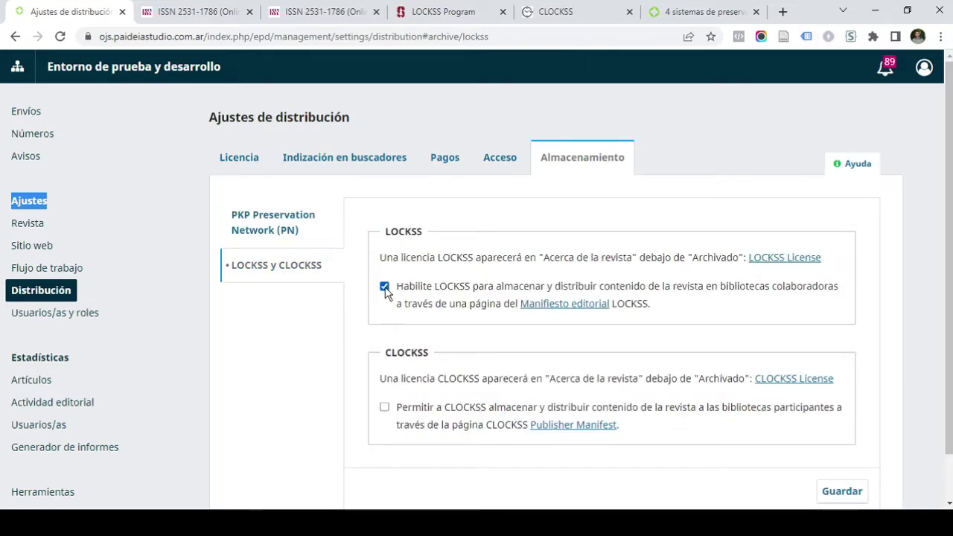
- Open the journal's LOCKSS publisher manifest in a separate page and examine its address, front matter and metadata
{"action": "middle_click", "coordinate": [562, 305]}
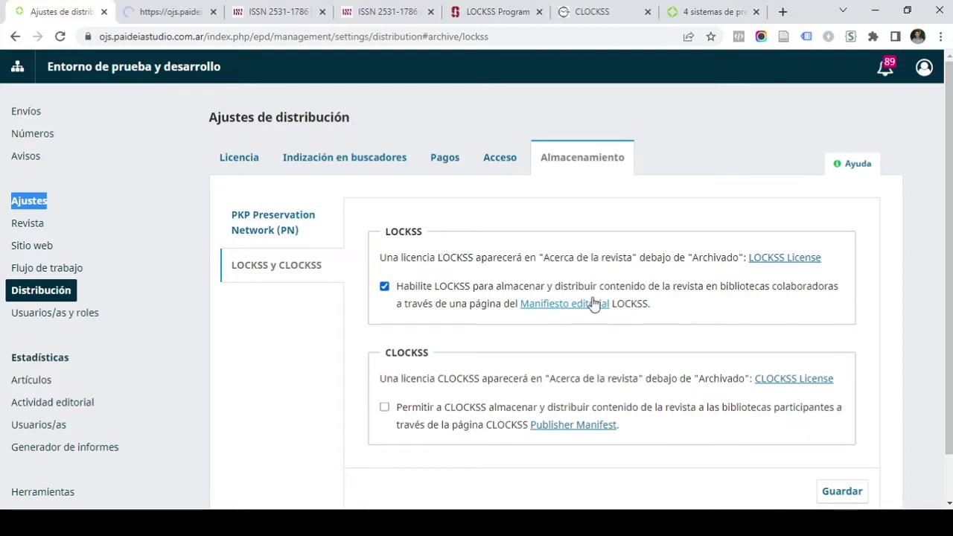
{"action": "left_click", "coordinate": [159, 11]}
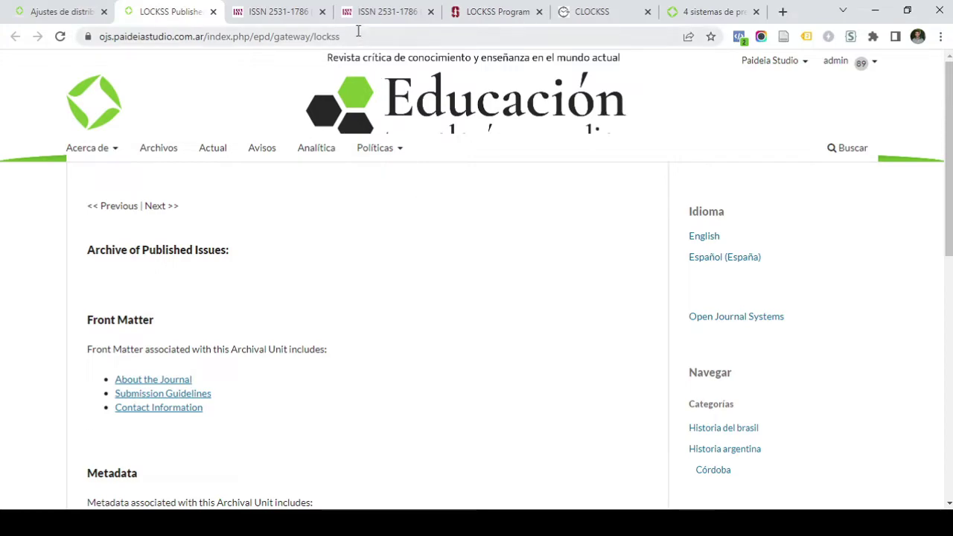
{"action": "mouse_move", "coordinate": [358, 31]}
{"action": "left_mouse_down"}
{"action": "mouse_move", "coordinate": [102, 35]}
{"action": "mouse_move", "coordinate": [342, 36]}
{"action": "left_mouse_up"}
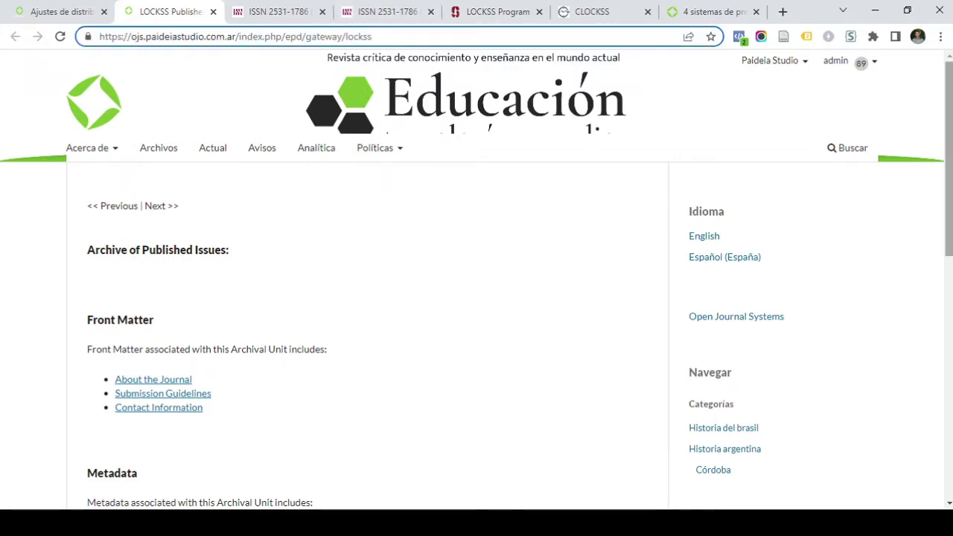
{"action": "scroll", "coordinate": [477, 268], "scroll_direction": "down", "scroll_amount": 7}
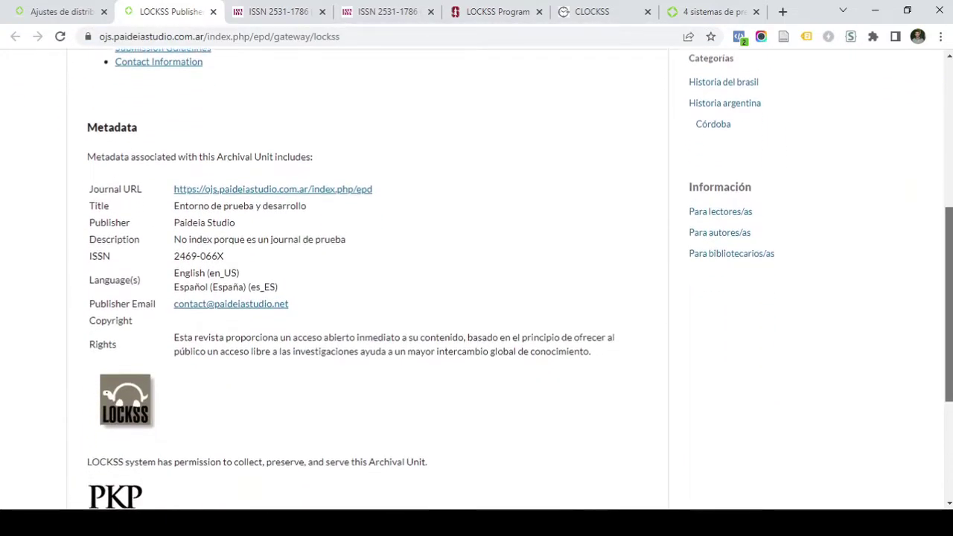
{"action": "scroll", "coordinate": [209, 204], "scroll_direction": "down", "scroll_amount": 1}
{"action": "scroll", "coordinate": [209, 204], "scroll_direction": "up", "scroll_amount": 5}
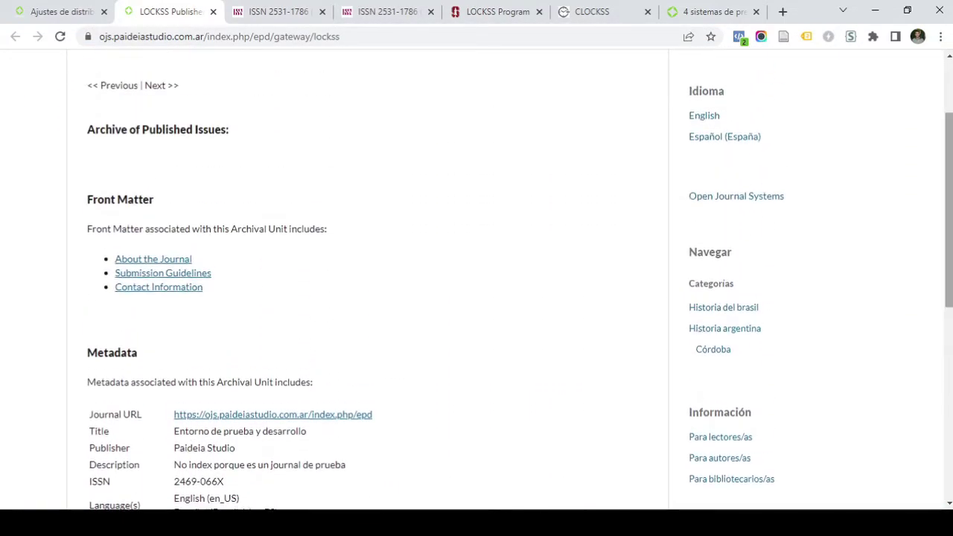
- Return to the archiving settings and compare the PKP Preservation Network options with the LOCKSS and CLOCKSS options
{"action": "left_click", "coordinate": [46, 12]}
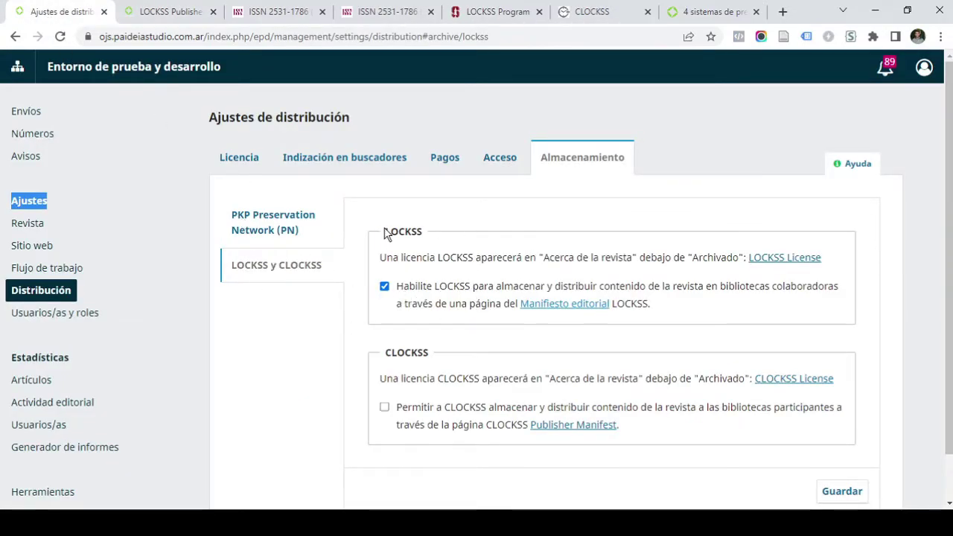
{"action": "left_click_drag", "start_coordinate": [382, 229], "coordinate": [419, 229]}
{"action": "left_click", "coordinate": [274, 223]}
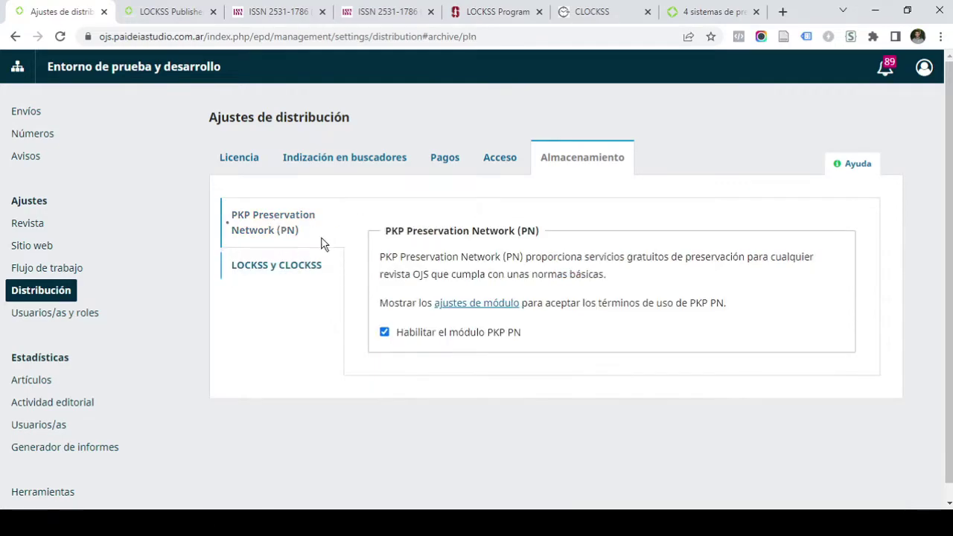
{"action": "left_click", "coordinate": [279, 270]}
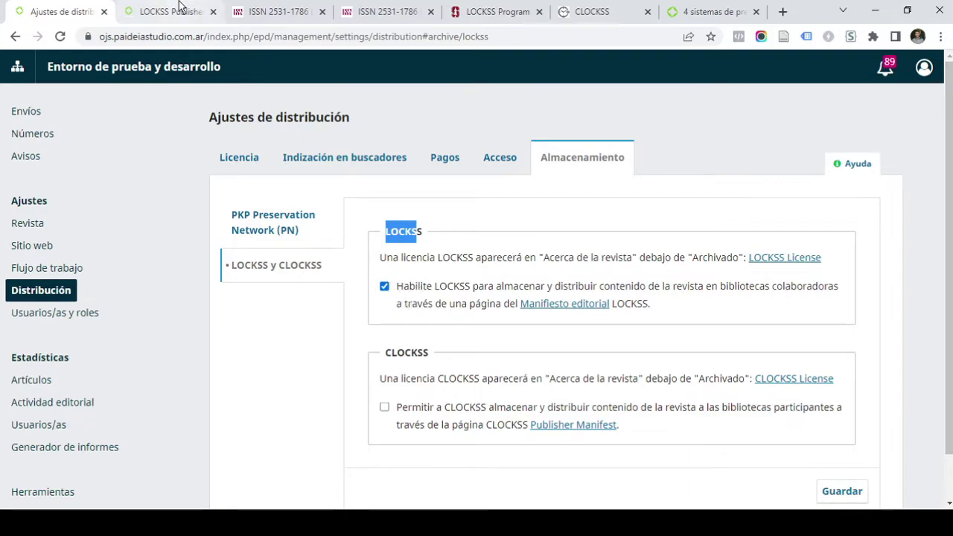
- Go back to the LOCKSS publisher manifest page and review its archived issues, front matter and metadata again
{"action": "key", "text": "ctrl+Tab"}
{"action": "scroll", "coordinate": [230, 222], "scroll_direction": "down", "scroll_amount": 3}
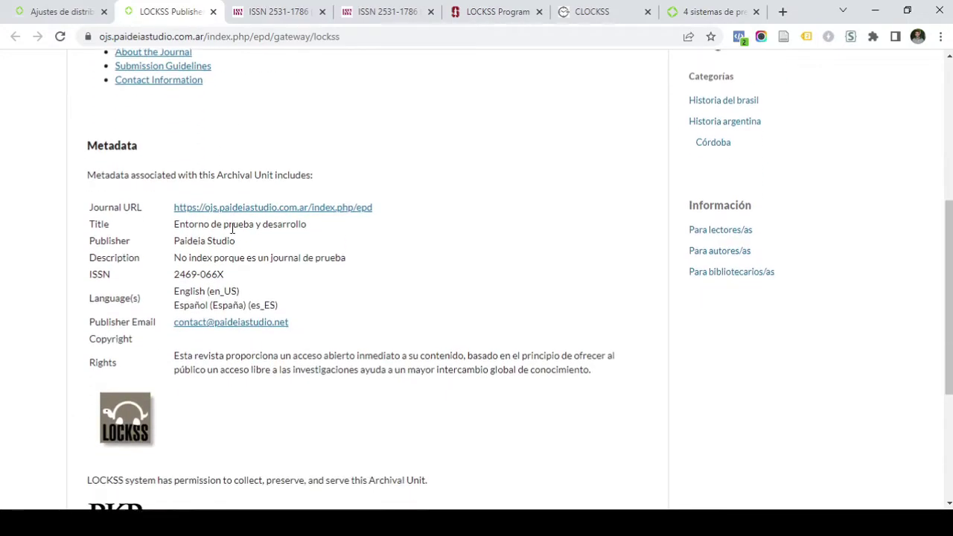
{"action": "scroll", "coordinate": [259, 251], "scroll_direction": "up", "scroll_amount": 2}
{"action": "scroll", "coordinate": [343, 231], "scroll_direction": "up", "scroll_amount": 2}
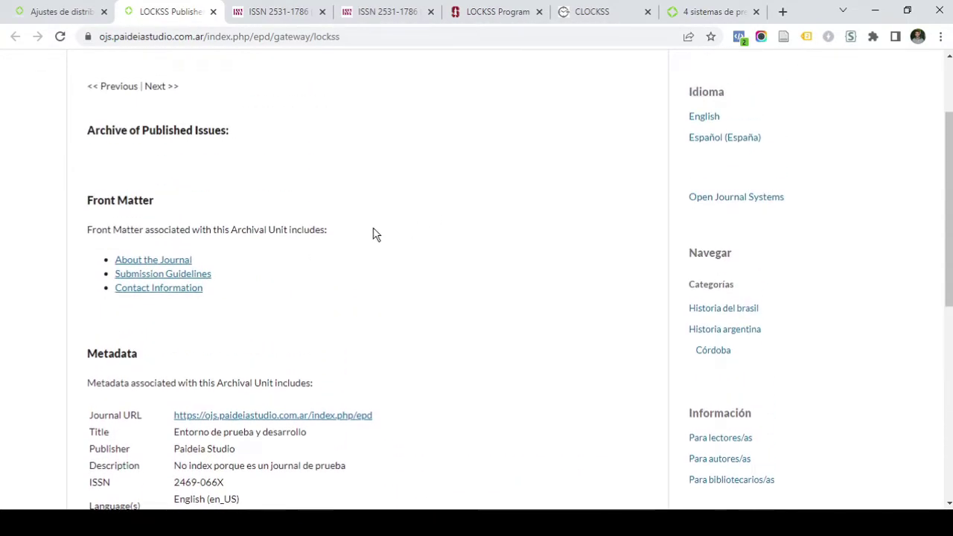
{"action": "scroll", "coordinate": [372, 234], "scroll_direction": "up", "scroll_amount": 2}
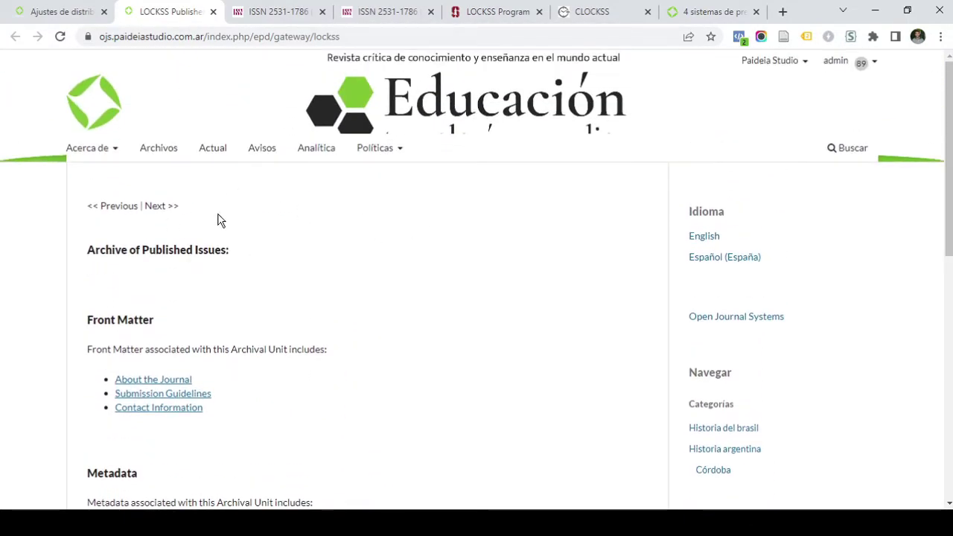
- View the LOCKSS Program website, and check the Keepers logo on the journal's ISSN Portal record
{"action": "left_click", "coordinate": [471, 14]}
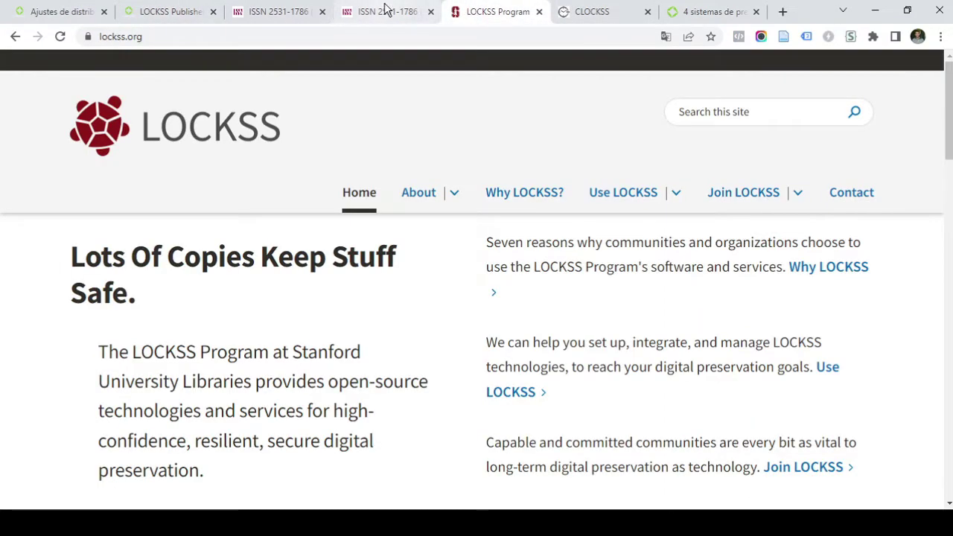
{"action": "left_click", "coordinate": [385, 11]}
{"action": "scroll", "coordinate": [587, 381], "scroll_direction": "down", "scroll_amount": 3}
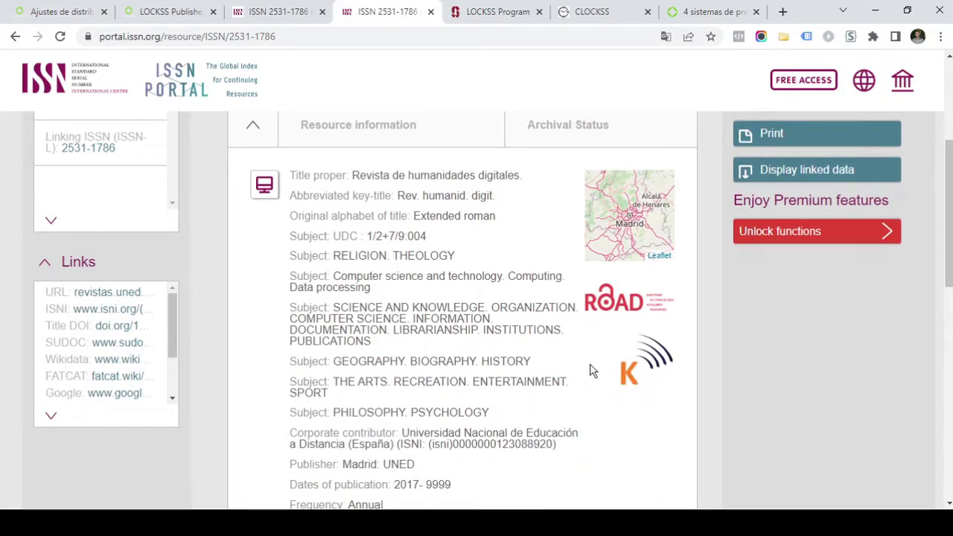
- Return to the journal's distribution settings and show the PKP Preservation Network archiving options
{"action": "left_click", "coordinate": [169, 12]}
{"action": "left_click", "coordinate": [65, 12]}
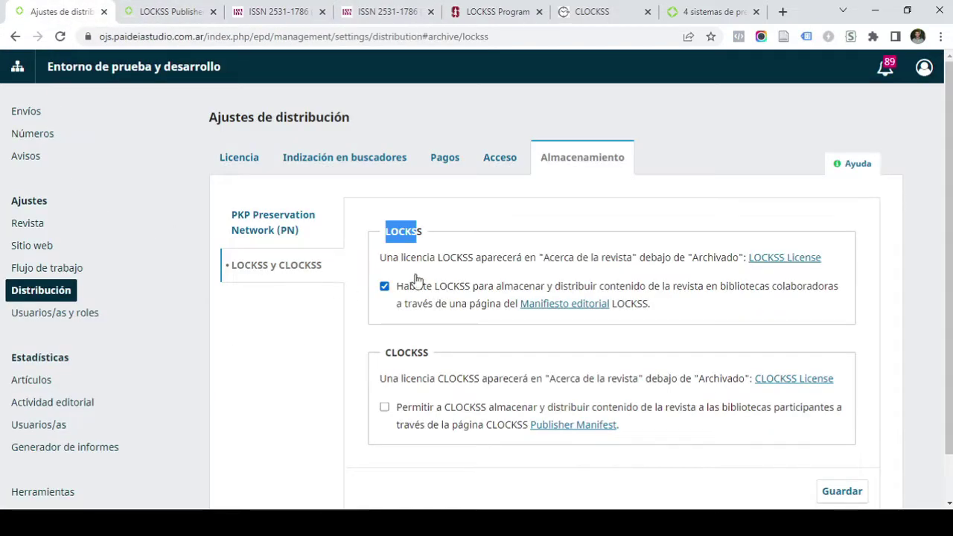
{"action": "left_click", "coordinate": [232, 228]}
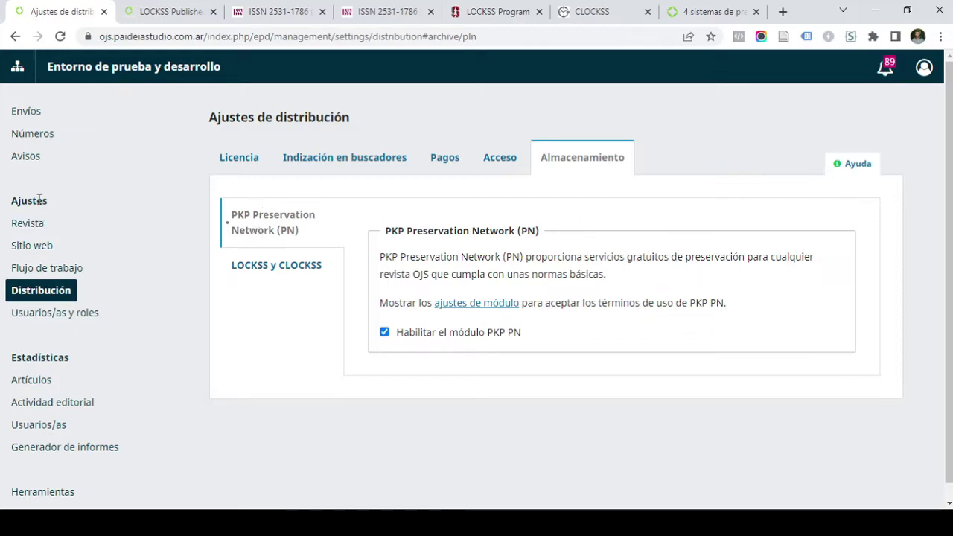
- Open the website settings' list of installed plugins and locate the generic PLN plugin
{"action": "left_click", "coordinate": [36, 246]}
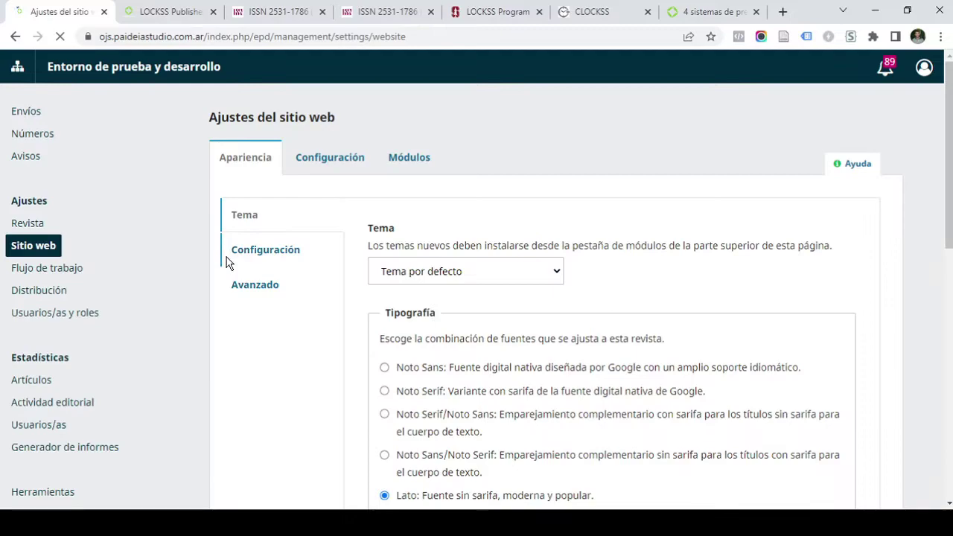
{"action": "left_click", "coordinate": [411, 155]}
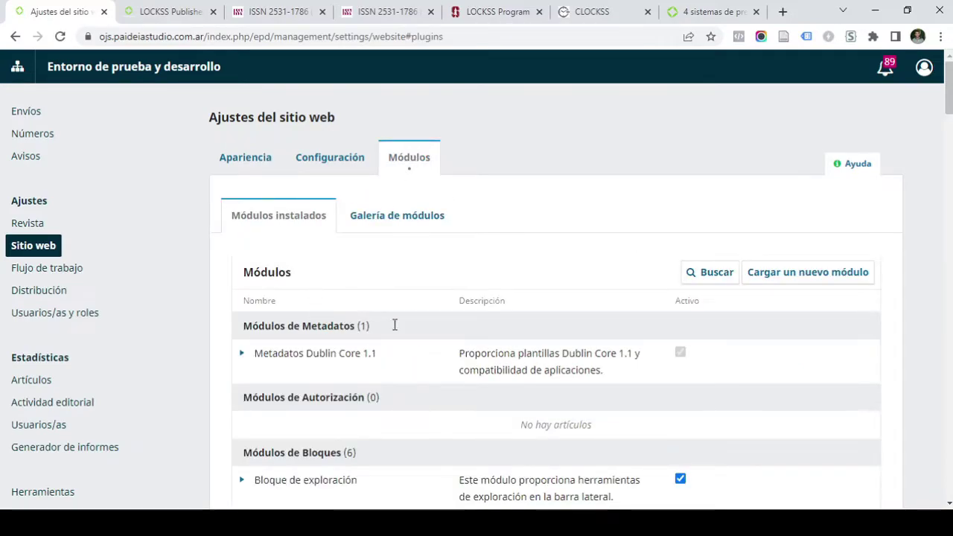
{"action": "scroll", "coordinate": [464, 281], "scroll_direction": "down", "scroll_amount": 11}
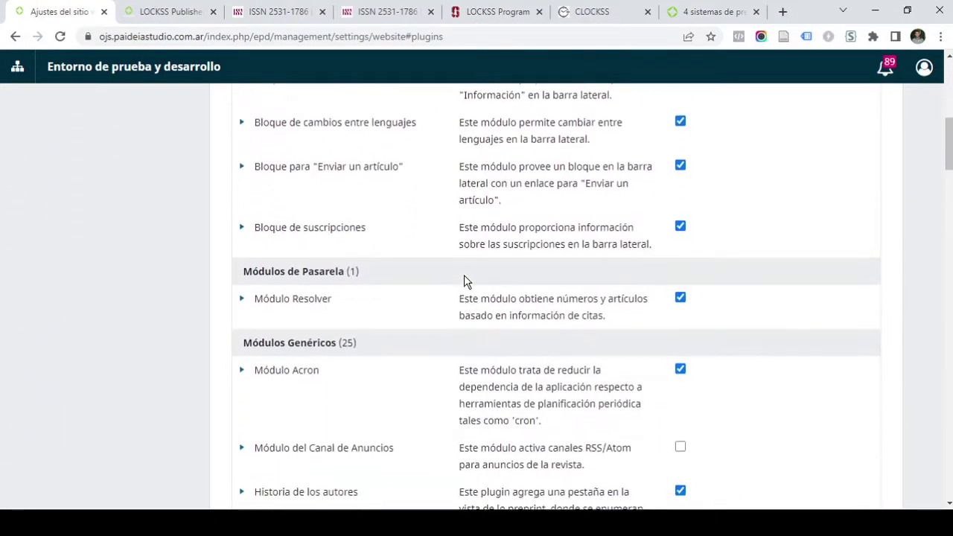
{"action": "scroll", "coordinate": [464, 281], "scroll_direction": "down", "scroll_amount": 8}
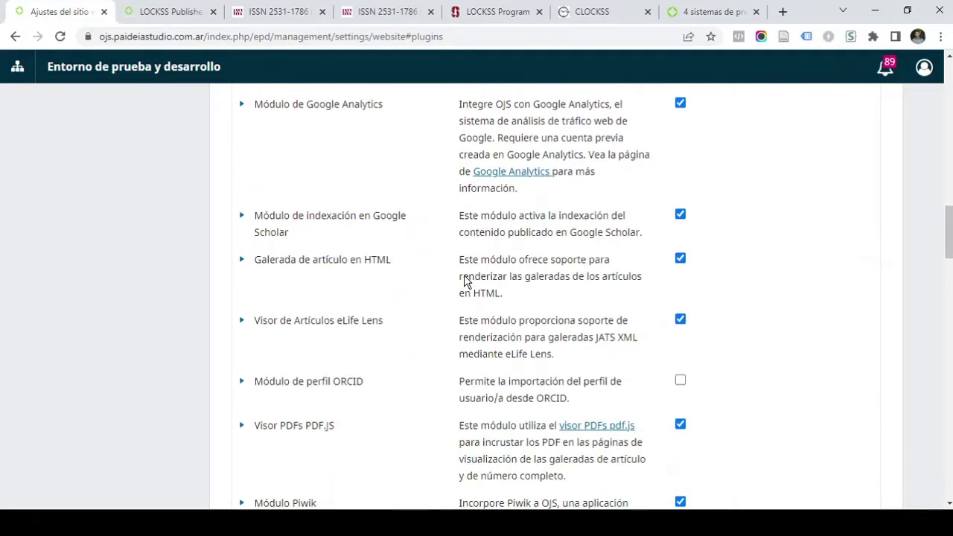
{"action": "scroll", "coordinate": [464, 281], "scroll_direction": "down", "scroll_amount": 2}
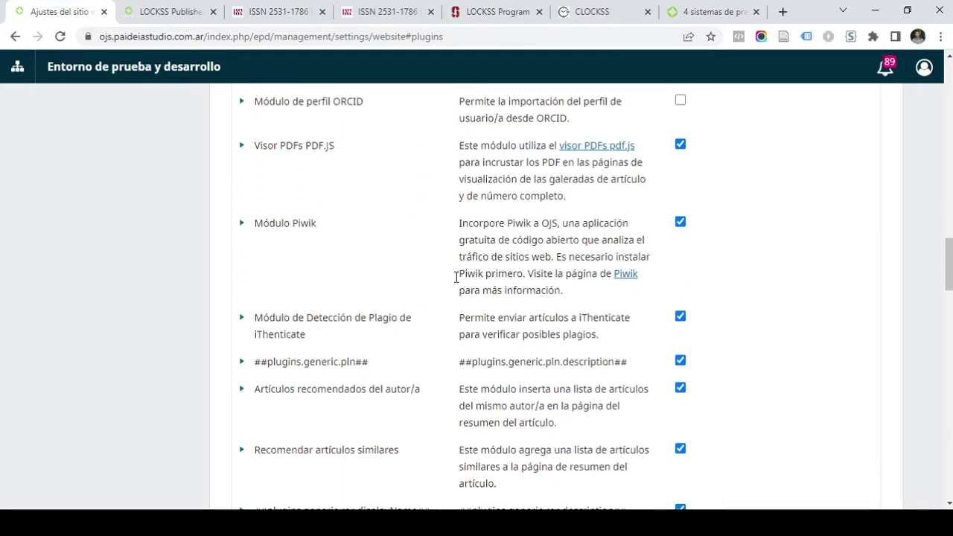
{"action": "left_click_drag", "start_coordinate": [264, 362], "coordinate": [371, 366]}
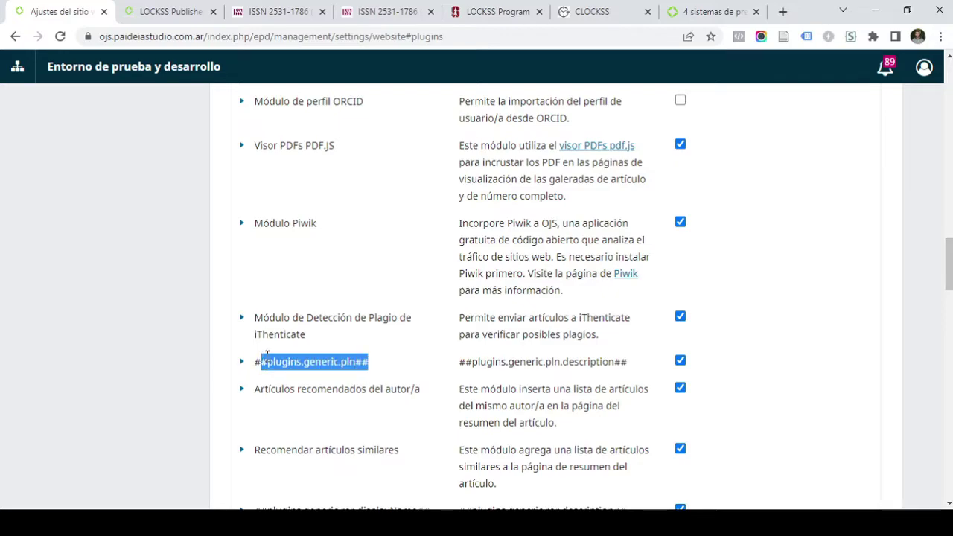
- Find the PKP|PN (PKP Preservation Network) Plugin in the plugin gallery and review its details, then close them
{"action": "left_click_drag", "start_coordinate": [950, 265], "coordinate": [930, 119]}
{"action": "scroll", "coordinate": [484, 228], "scroll_direction": "up", "scroll_amount": 3}
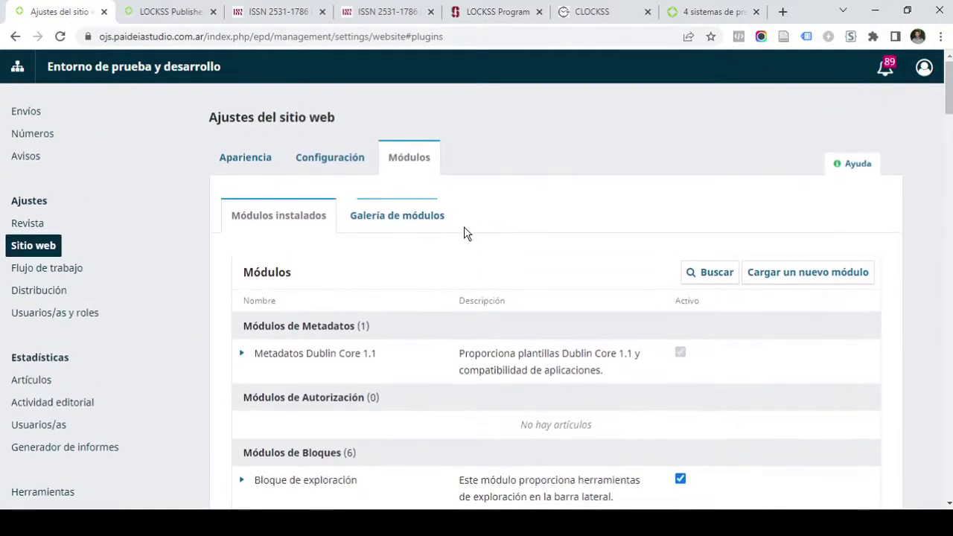
{"action": "left_click", "coordinate": [417, 220]}
{"action": "scroll", "coordinate": [357, 272], "scroll_direction": "down", "scroll_amount": 10}
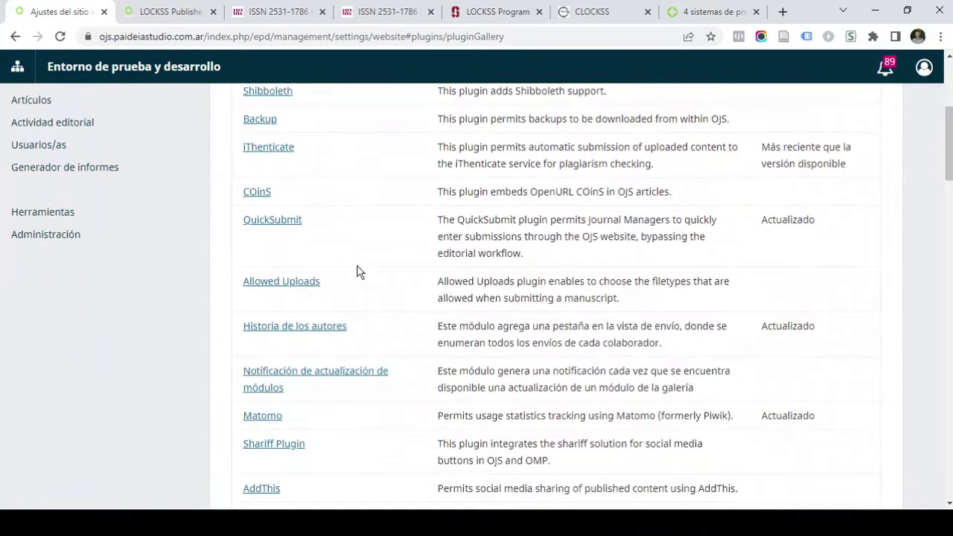
{"action": "scroll", "coordinate": [357, 272], "scroll_direction": "down", "scroll_amount": 6}
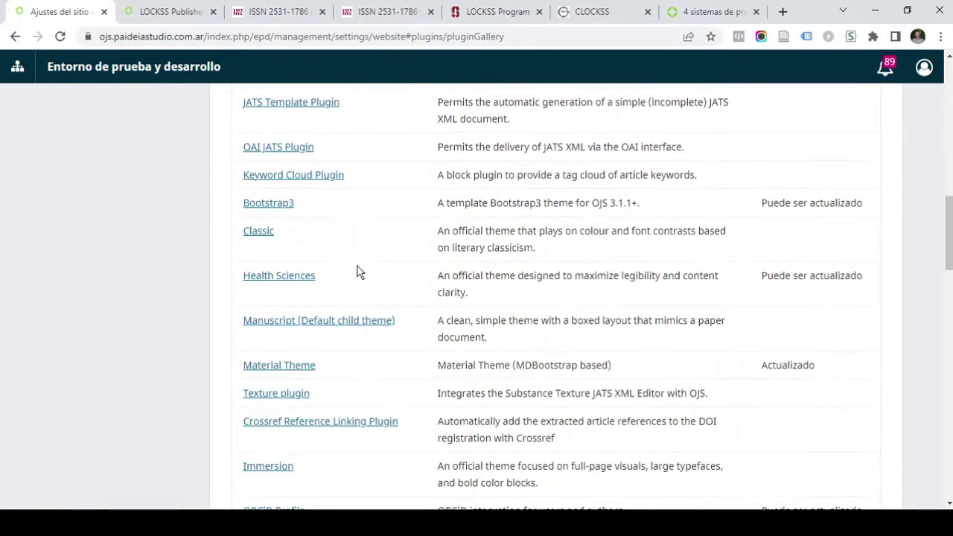
{"action": "scroll", "coordinate": [358, 272], "scroll_direction": "down", "scroll_amount": 5}
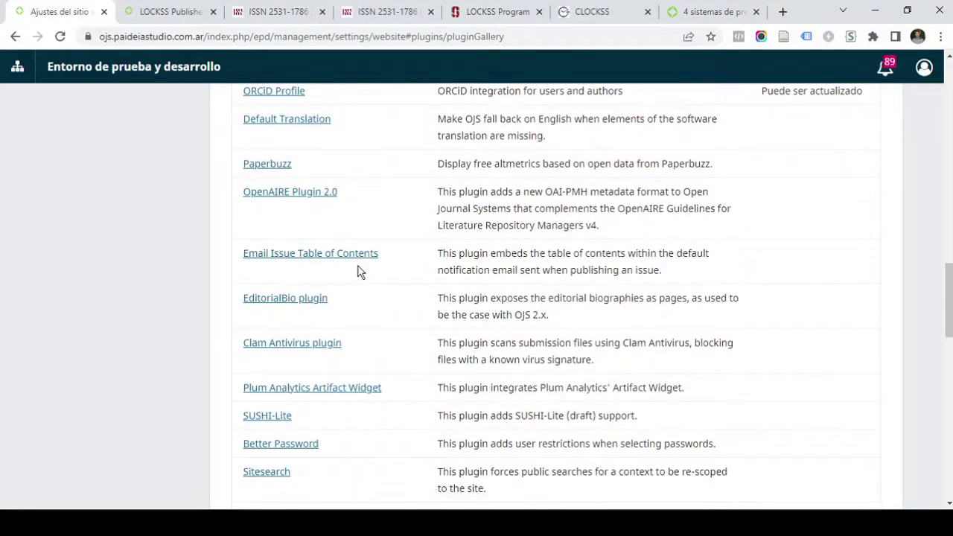
{"action": "scroll", "coordinate": [357, 272], "scroll_direction": "down", "scroll_amount": 5}
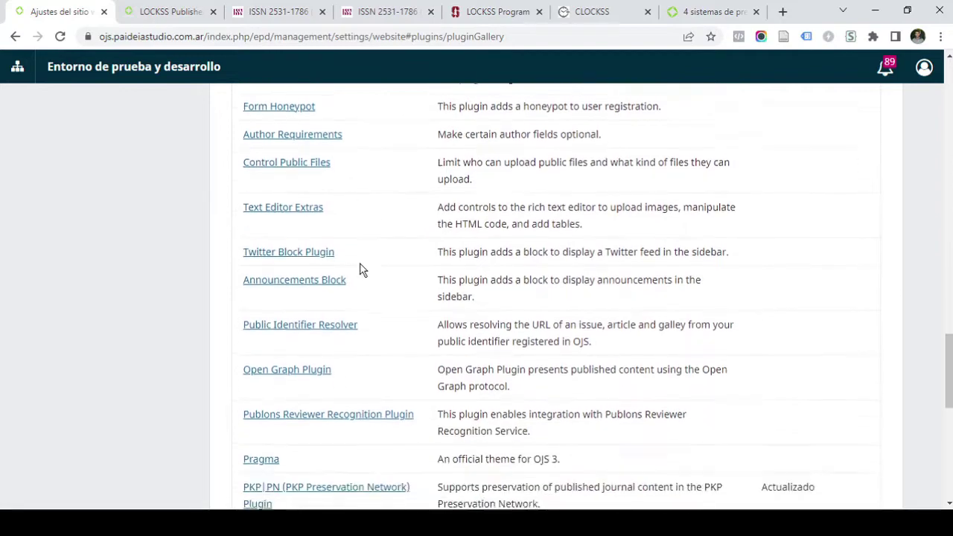
{"action": "scroll", "coordinate": [364, 270], "scroll_direction": "down", "scroll_amount": 4}
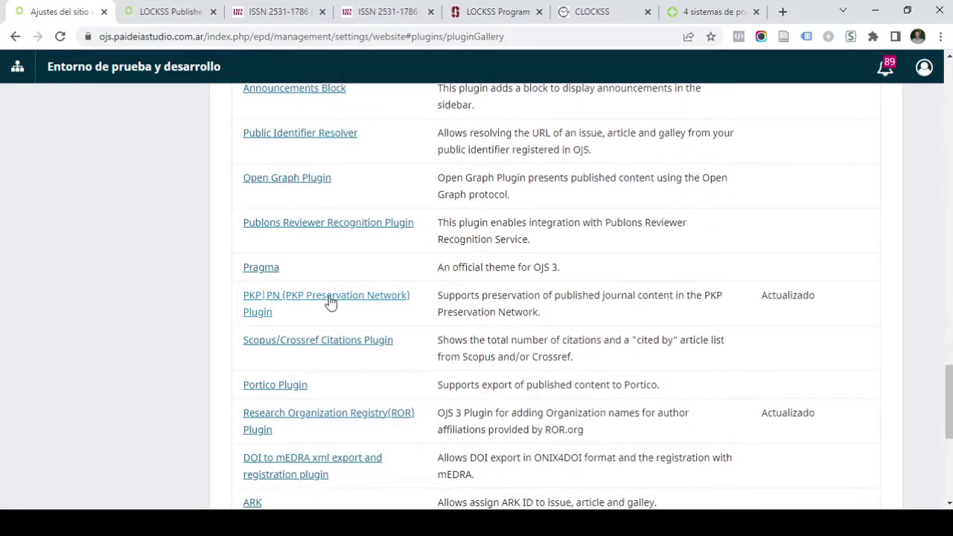
{"action": "left_click", "coordinate": [324, 297]}
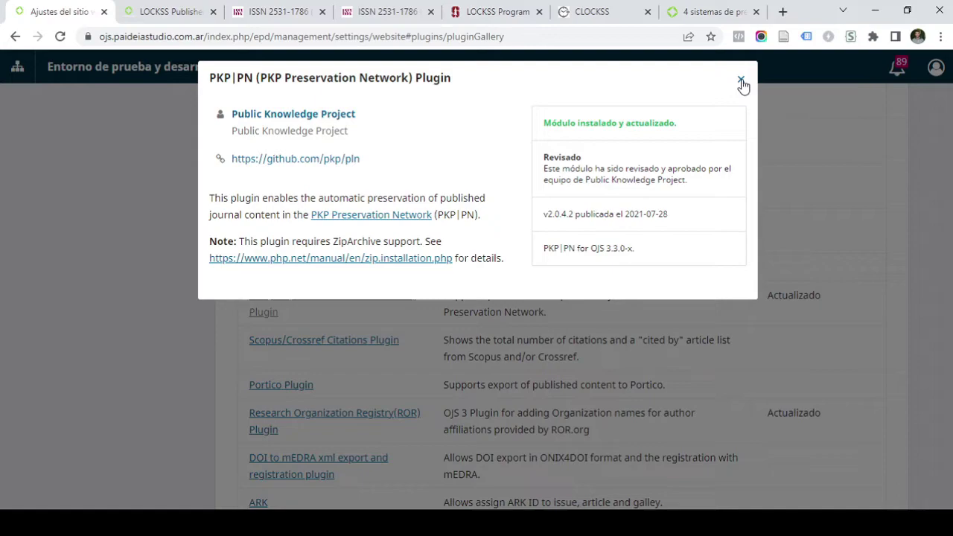
{"action": "left_click", "coordinate": [741, 79]}
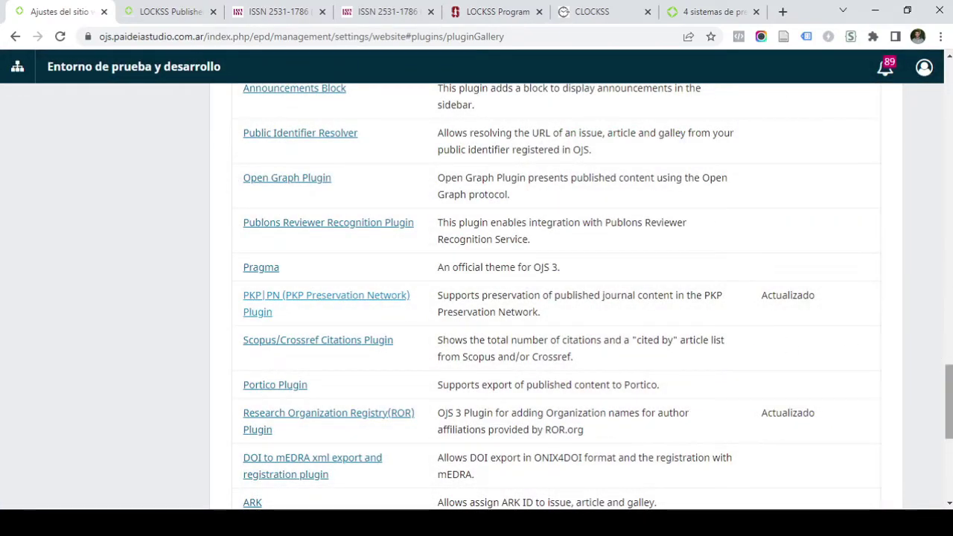
- Return to the installed plugins, locate the generic PLN plugin and expand its available actions
{"action": "scroll", "coordinate": [949, 402], "scroll_direction": "up", "scroll_amount": 1}
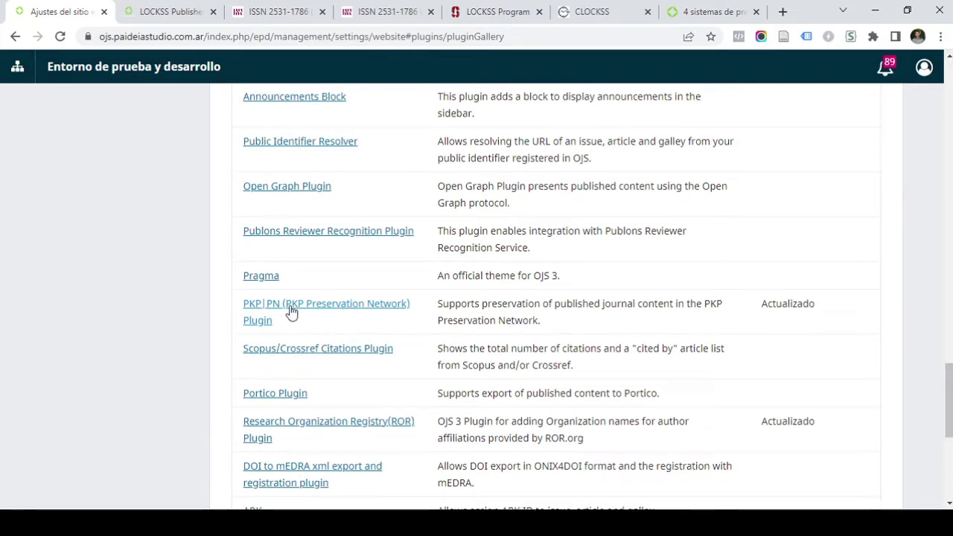
{"action": "left_click_drag", "start_coordinate": [949, 401], "coordinate": [949, 87]}
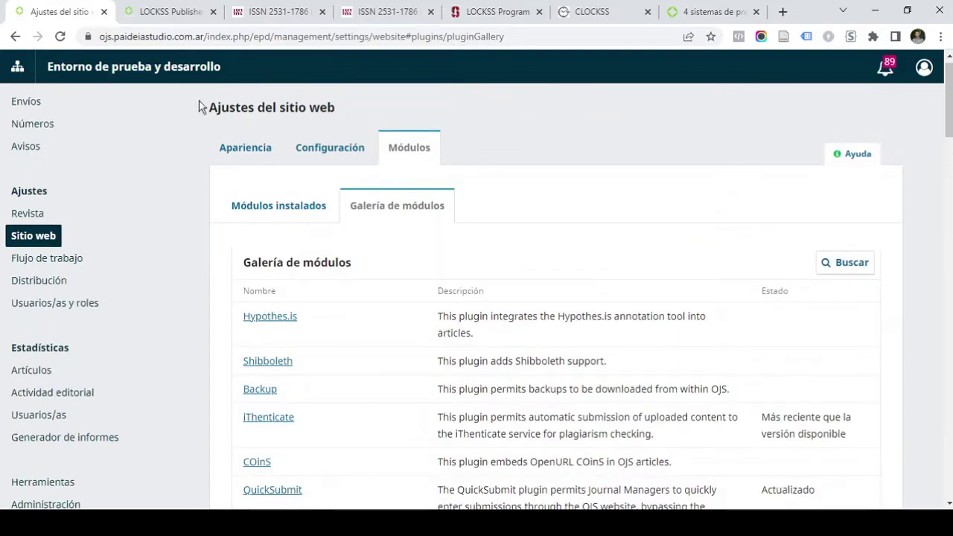
{"action": "left_click", "coordinate": [265, 217]}
{"action": "scroll", "coordinate": [439, 280], "scroll_direction": "down", "scroll_amount": 10}
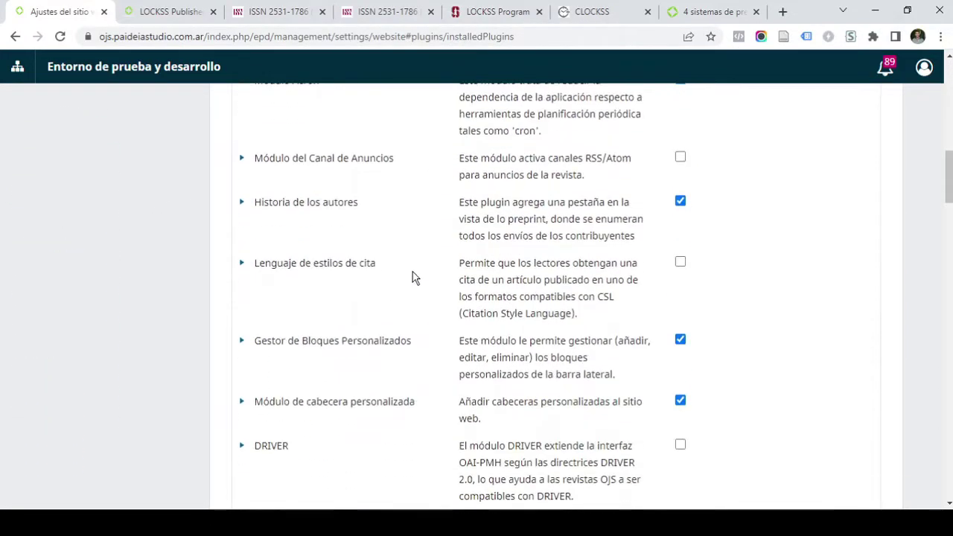
{"action": "scroll", "coordinate": [370, 267], "scroll_direction": "down", "scroll_amount": 10}
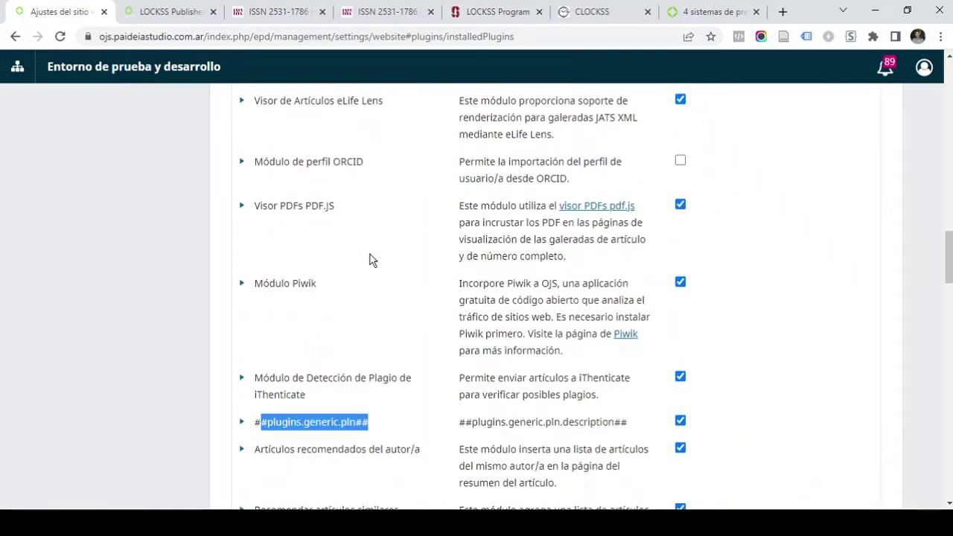
{"action": "scroll", "coordinate": [335, 254], "scroll_direction": "down", "scroll_amount": 3}
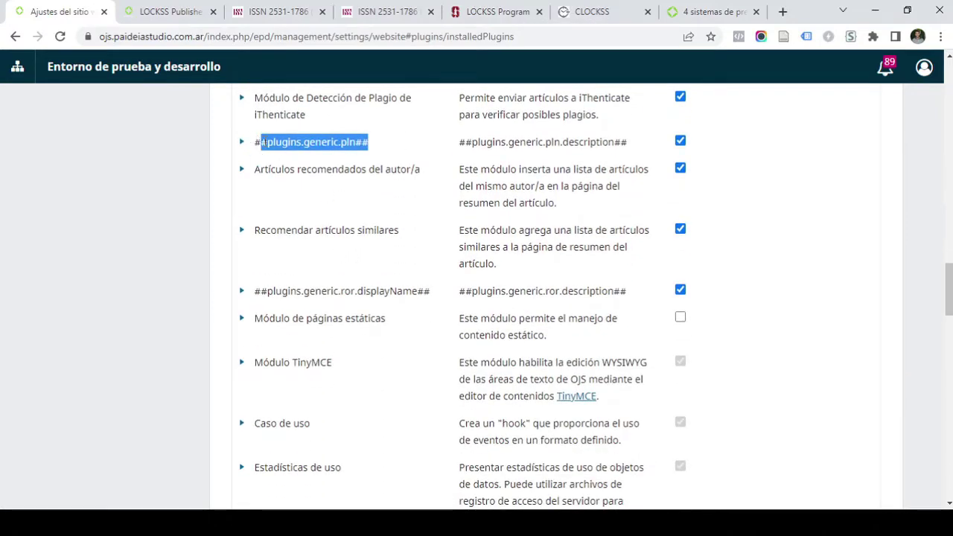
{"action": "scroll", "coordinate": [282, 159], "scroll_direction": "up", "scroll_amount": 2}
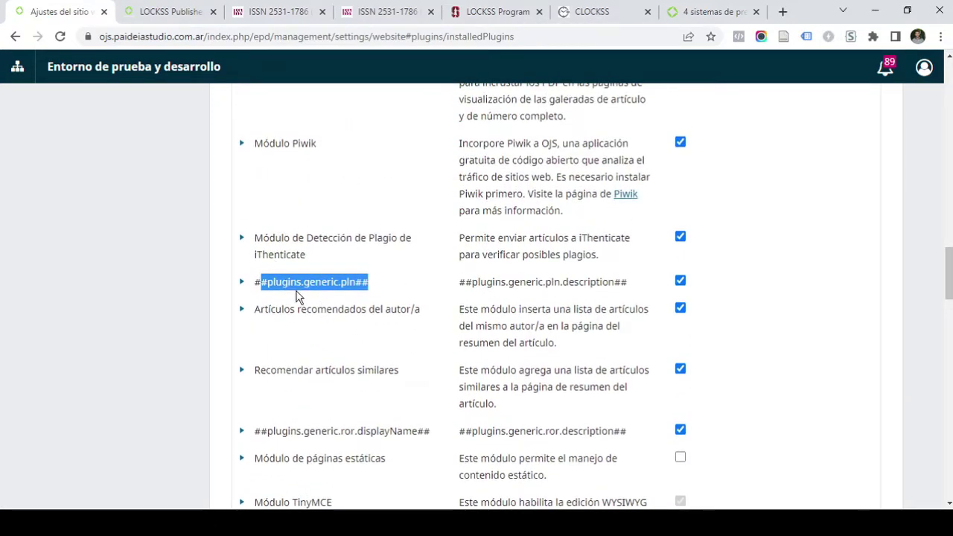
{"action": "left_click", "coordinate": [242, 287]}
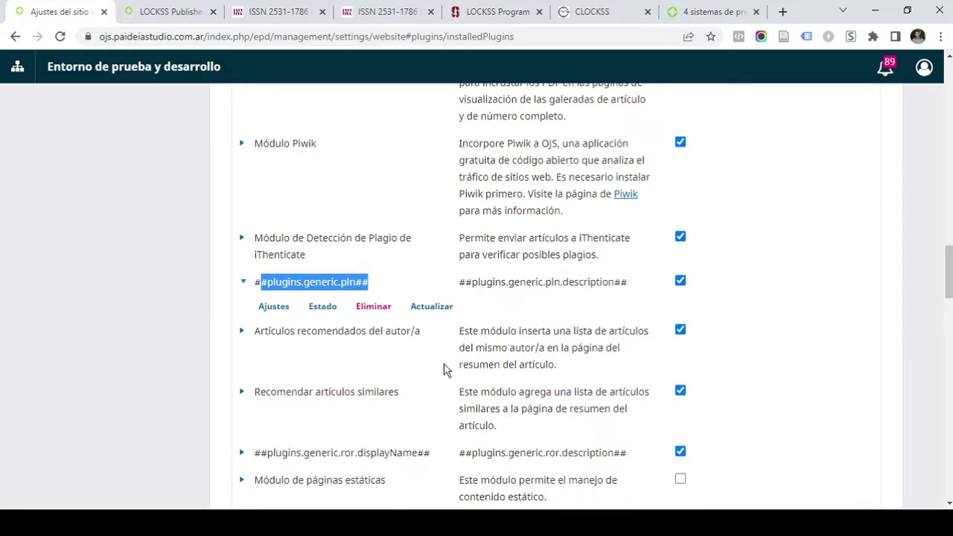
- View the generic PLN plugin's settings with its terms of use, journal UUID and refresh option, and close them
{"action": "left_click", "coordinate": [275, 309]}
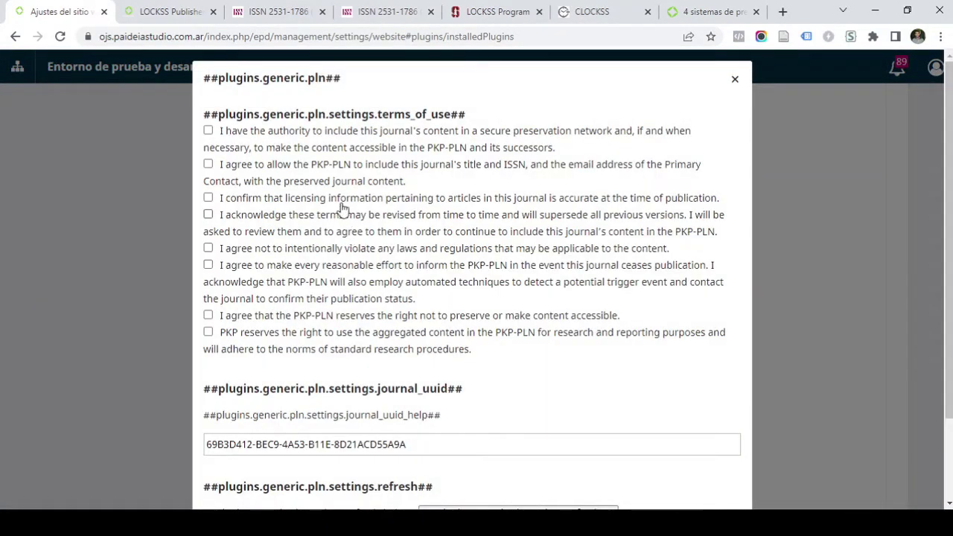
{"action": "scroll", "coordinate": [252, 173], "scroll_direction": "down", "scroll_amount": 3}
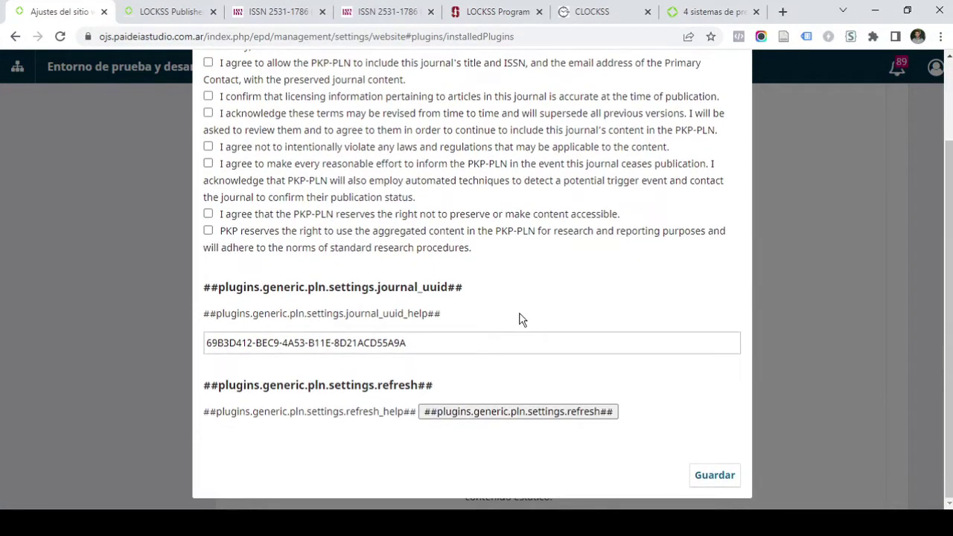
{"action": "scroll", "coordinate": [517, 321], "scroll_direction": "up", "scroll_amount": 3}
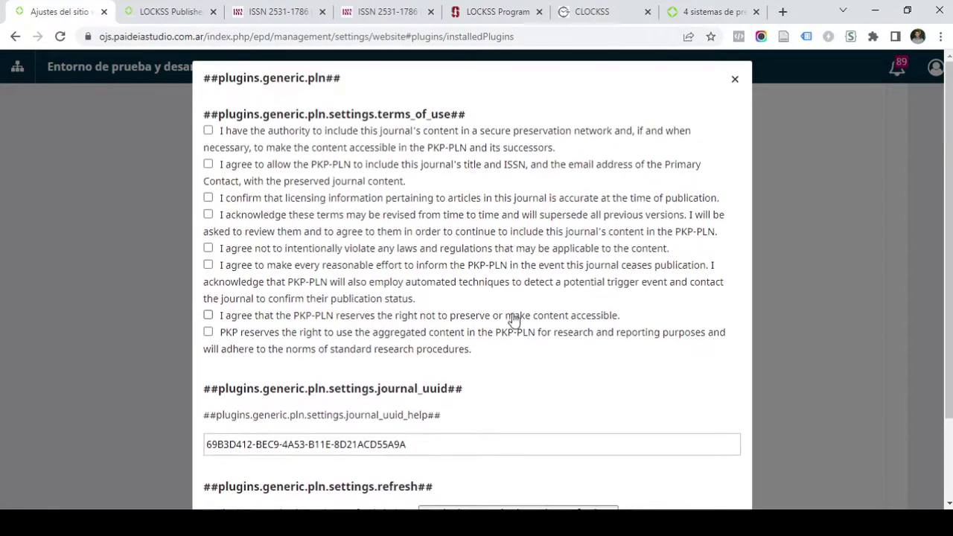
{"action": "left_click", "coordinate": [735, 80]}
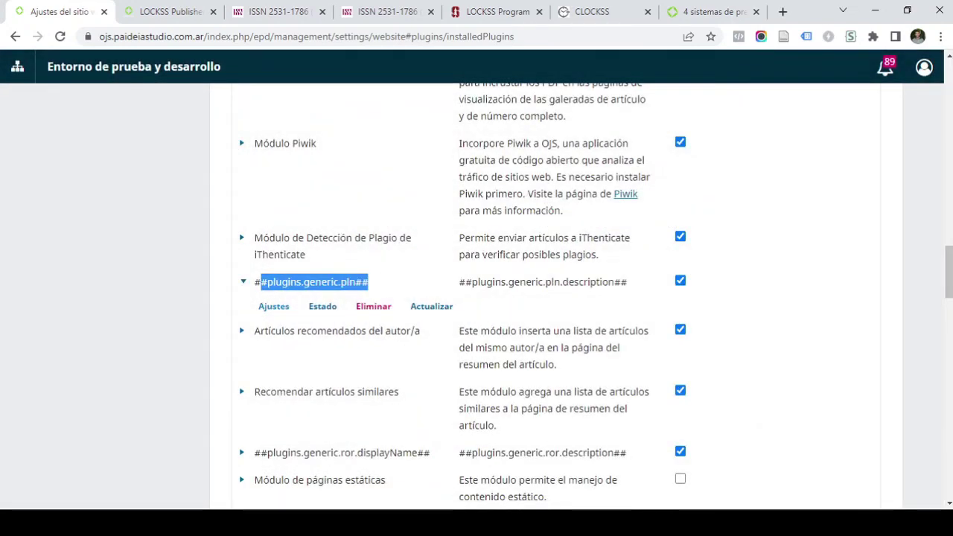
- Open the PKP Preservation Network archiving options in the journal's distribution settings
{"action": "left_click_drag", "start_coordinate": [949, 271], "coordinate": [930, 117]}
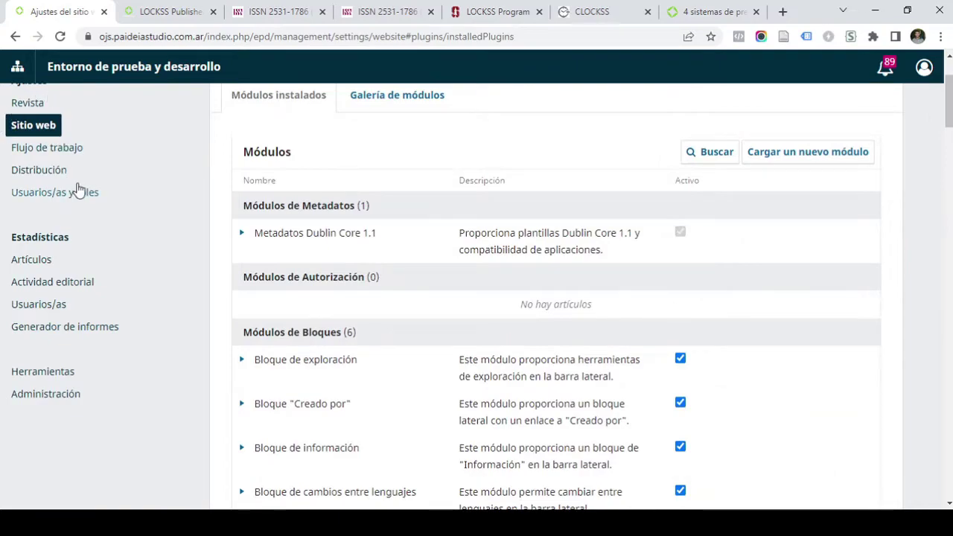
{"action": "scroll", "coordinate": [79, 191], "scroll_direction": "up", "scroll_amount": 1}
{"action": "left_click", "coordinate": [34, 240]}
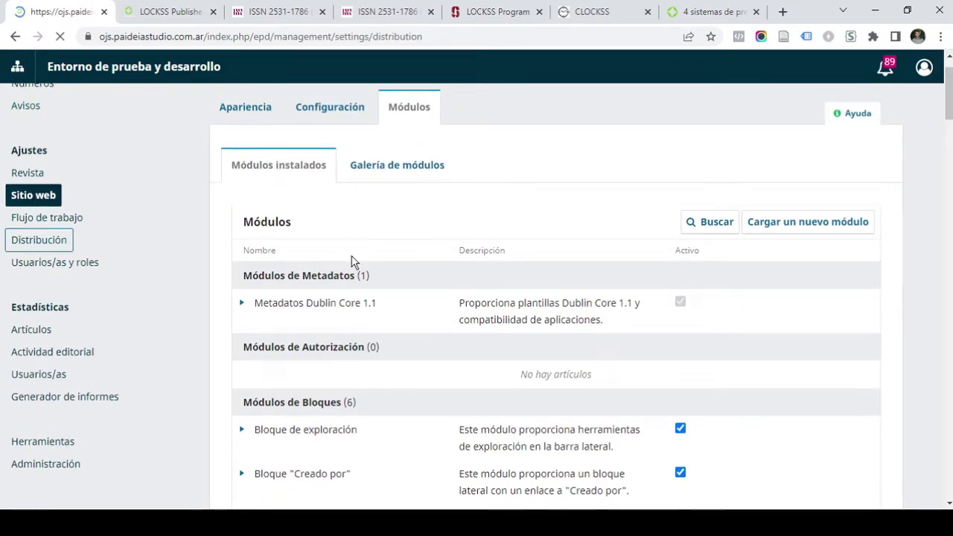
{"action": "left_click", "coordinate": [580, 159]}
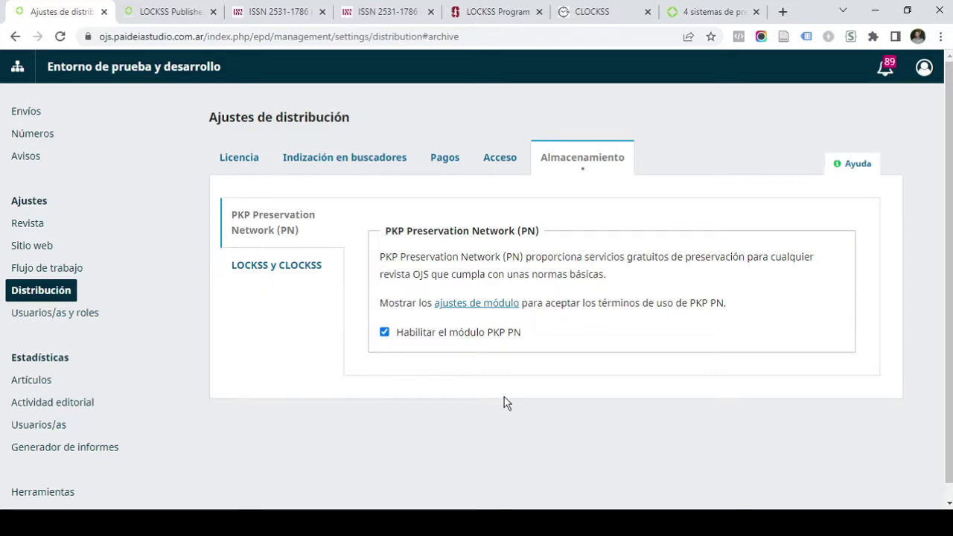
- Open the PKP PN module settings, accept all eight terms of use and save them
{"action": "left_click", "coordinate": [490, 308]}
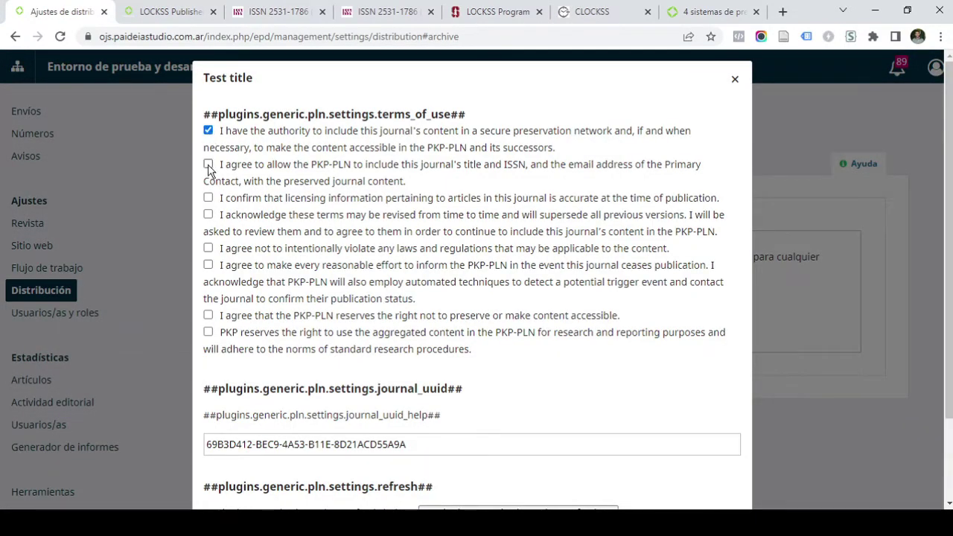
{"action": "left_click", "coordinate": [209, 197]}
{"action": "left_click", "coordinate": [208, 215]}
{"action": "left_click", "coordinate": [208, 248]}
{"action": "left_click", "coordinate": [208, 265]}
{"action": "left_click", "coordinate": [208, 314]}
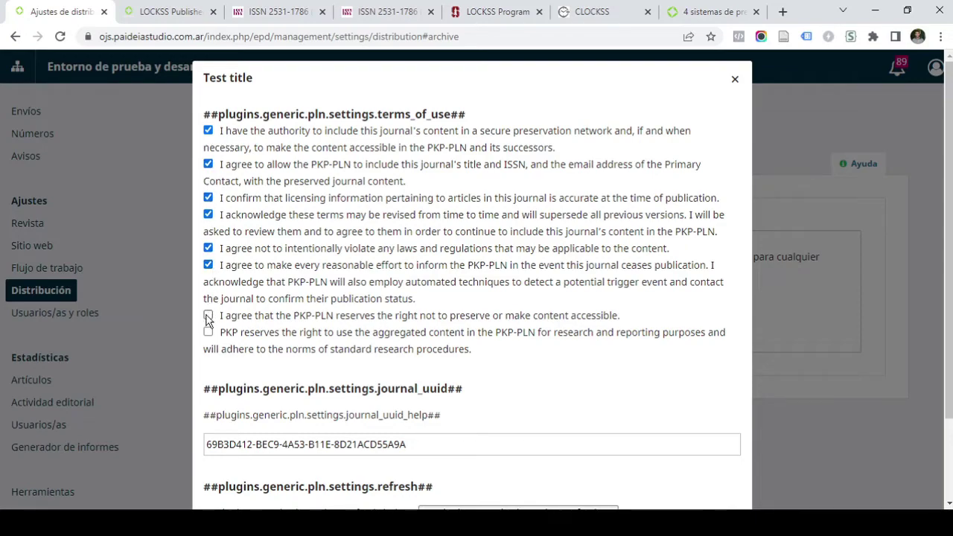
{"action": "left_click", "coordinate": [209, 333]}
{"action": "scroll", "coordinate": [417, 223], "scroll_direction": "down", "scroll_amount": 2}
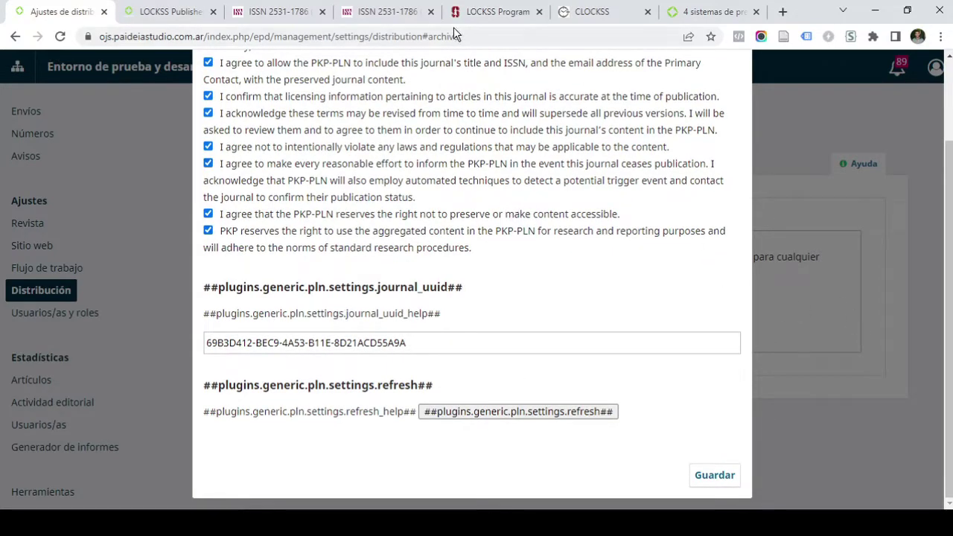
{"action": "left_click", "coordinate": [719, 478]}
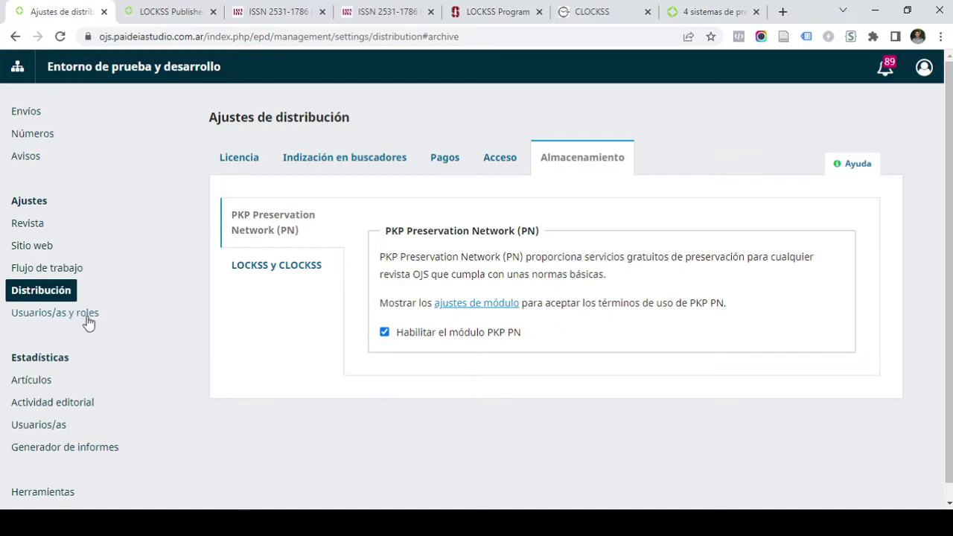
- Check the Keepers logo on the journal's ISSN Portal record and return to the distribution settings
{"action": "left_click", "coordinate": [422, 4]}
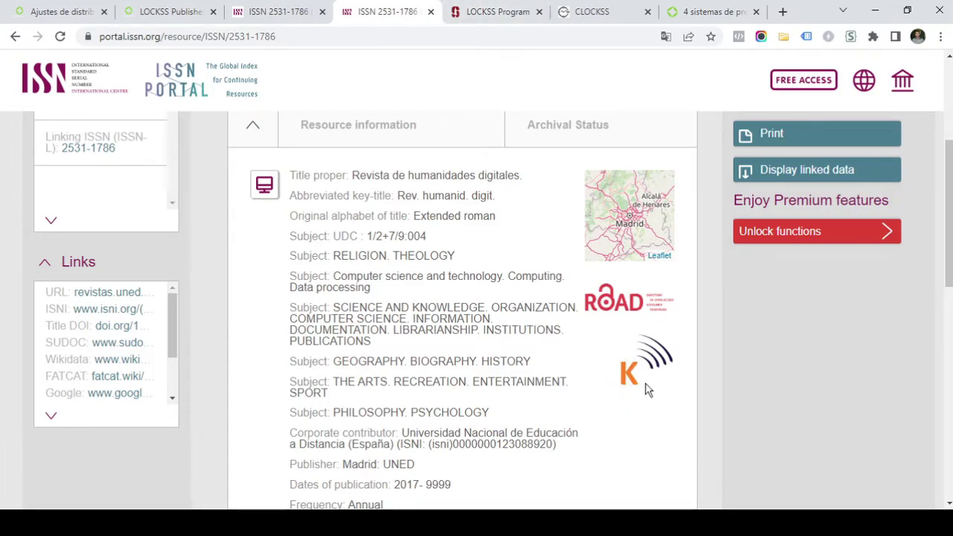
{"action": "left_click", "coordinate": [44, 9]}
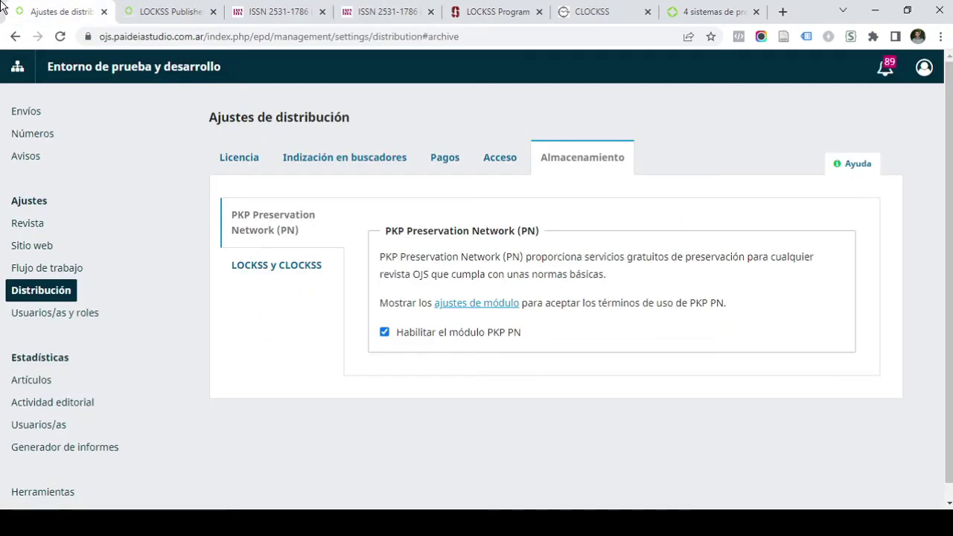
- Find the generic PLN plugin among the website's installed plugins and open its deposit status
{"action": "left_click", "coordinate": [39, 249]}
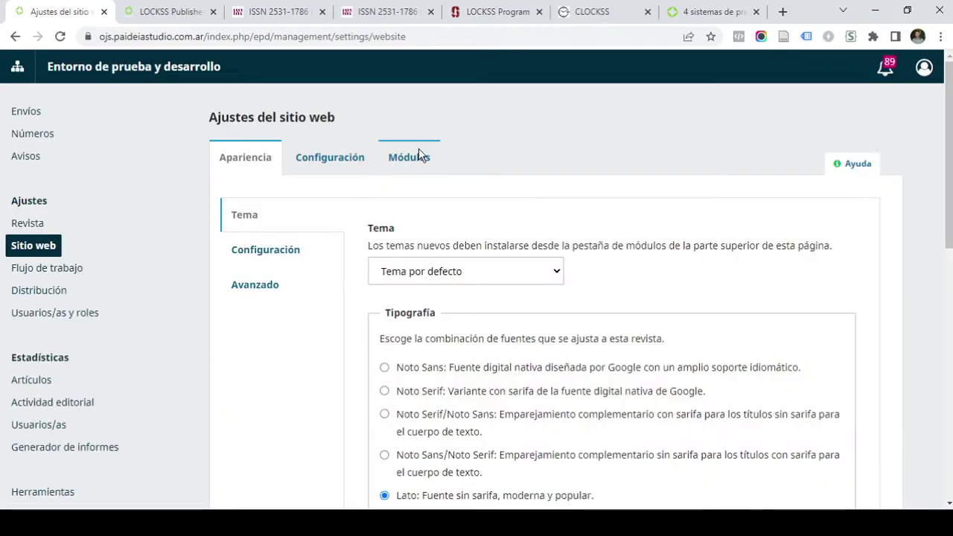
{"action": "left_click", "coordinate": [415, 152]}
{"action": "scroll", "coordinate": [372, 298], "scroll_direction": "down", "scroll_amount": 3}
{"action": "scroll", "coordinate": [342, 283], "scroll_direction": "down", "scroll_amount": 15}
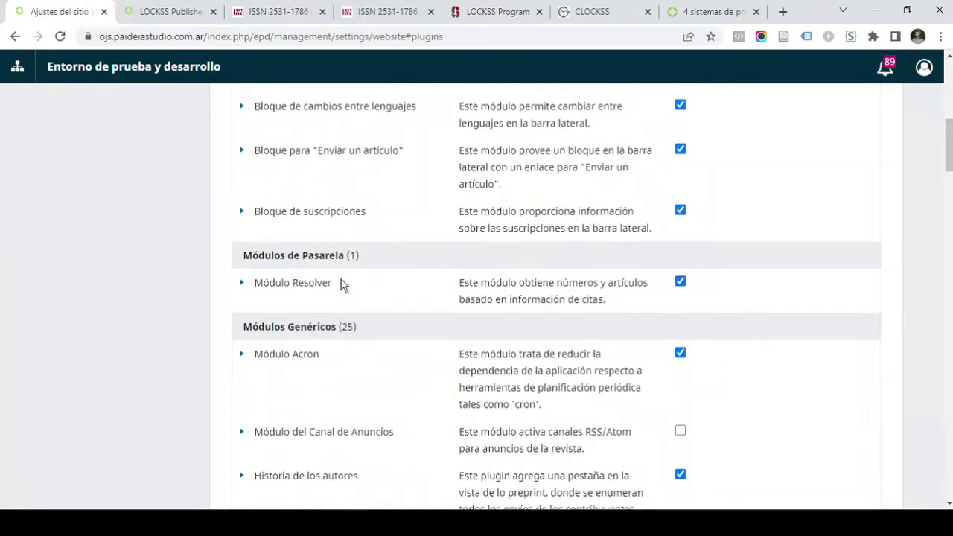
{"action": "scroll", "coordinate": [338, 285], "scroll_direction": "down", "scroll_amount": 7}
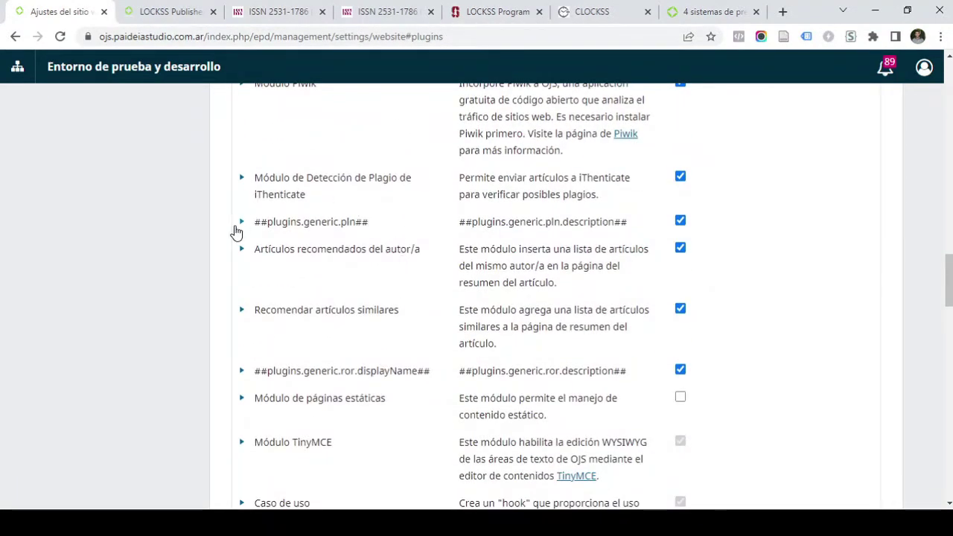
{"action": "left_click", "coordinate": [242, 225]}
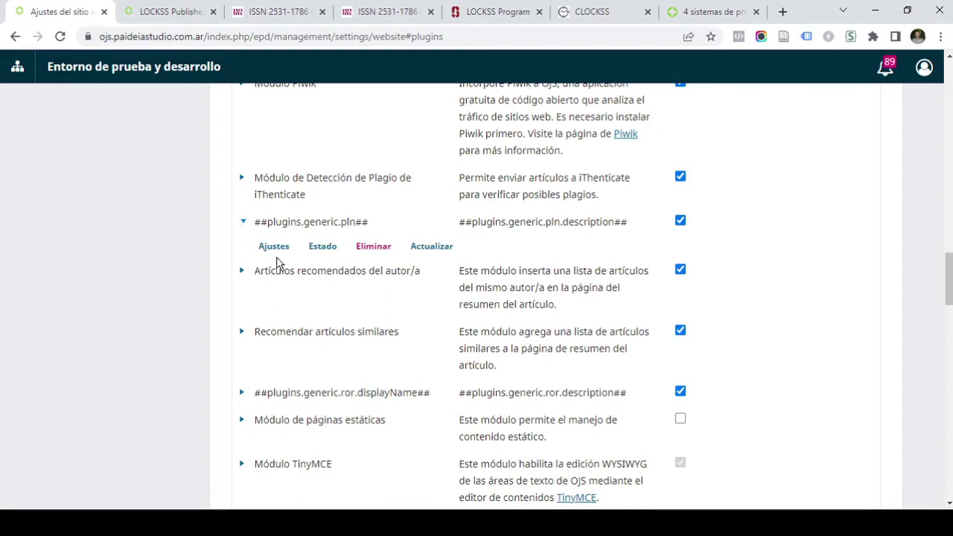
{"action": "left_click", "coordinate": [322, 248]}
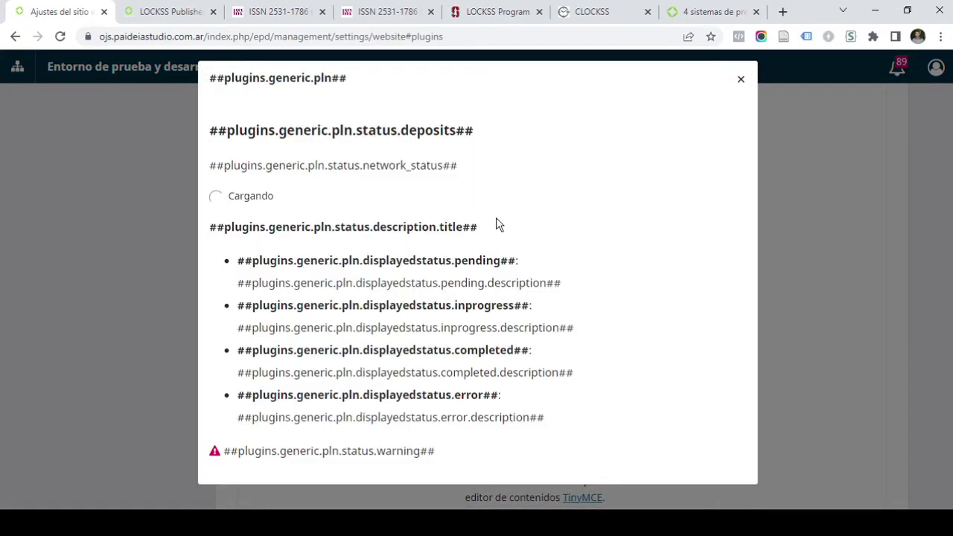
- Examine the PLN plugin's network status, deposits table and descriptions of the pending, in-progress, completed and error states
{"action": "scroll", "coordinate": [459, 167], "scroll_direction": "down", "scroll_amount": 1}
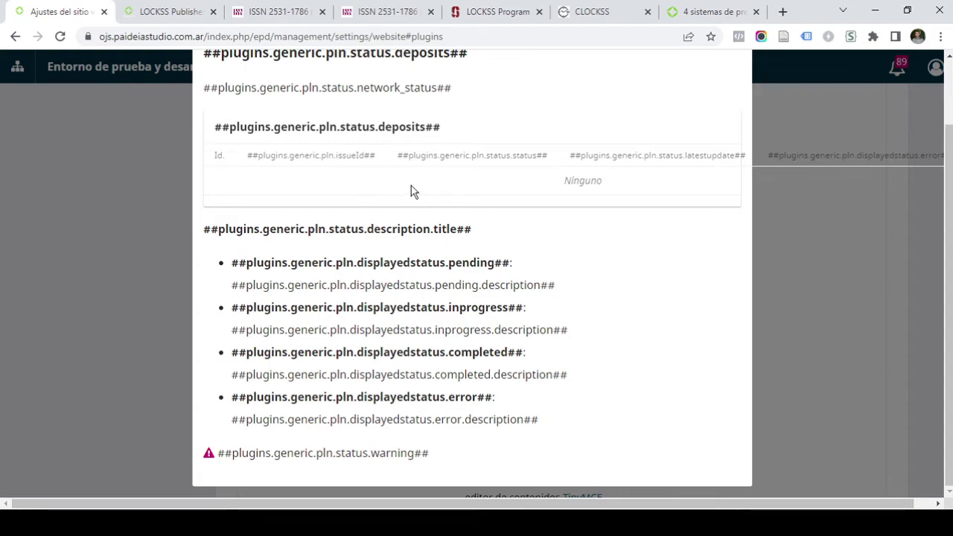
{"action": "scroll", "coordinate": [521, 195], "scroll_direction": "up", "scroll_amount": 1}
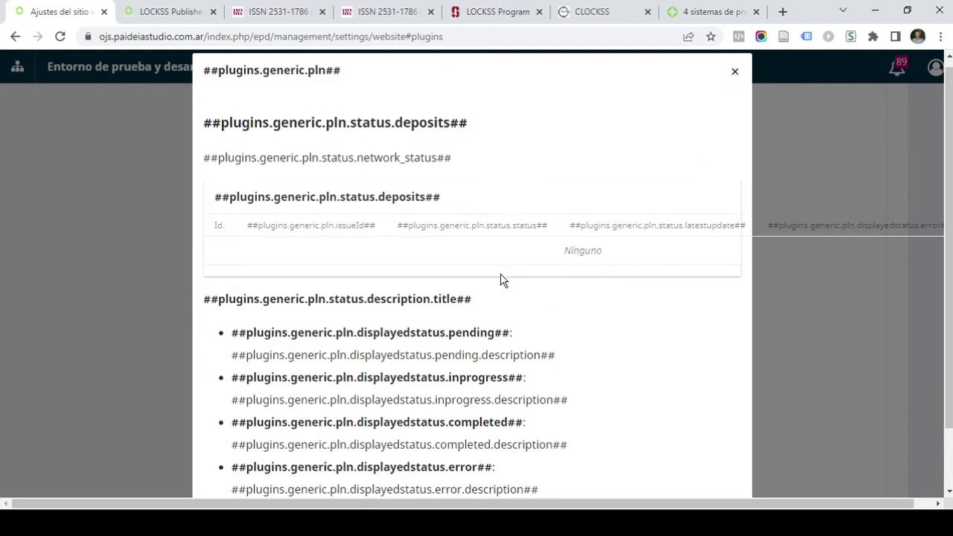
{"action": "scroll", "coordinate": [502, 278], "scroll_direction": "down", "scroll_amount": 1}
{"action": "left_click_drag", "start_coordinate": [434, 285], "coordinate": [500, 331]}
{"action": "left_click_drag", "start_coordinate": [439, 374], "coordinate": [453, 422]}
{"action": "scroll", "coordinate": [630, 315], "scroll_direction": "up", "scroll_amount": 1}
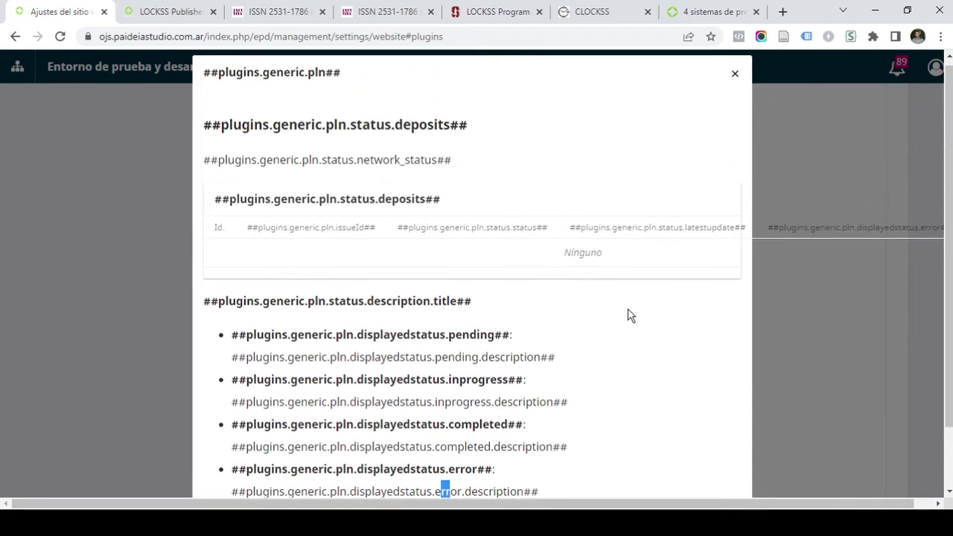
{"action": "left_click_drag", "start_coordinate": [477, 130], "coordinate": [199, 134]}
{"action": "left_click_drag", "start_coordinate": [462, 167], "coordinate": [205, 167]}
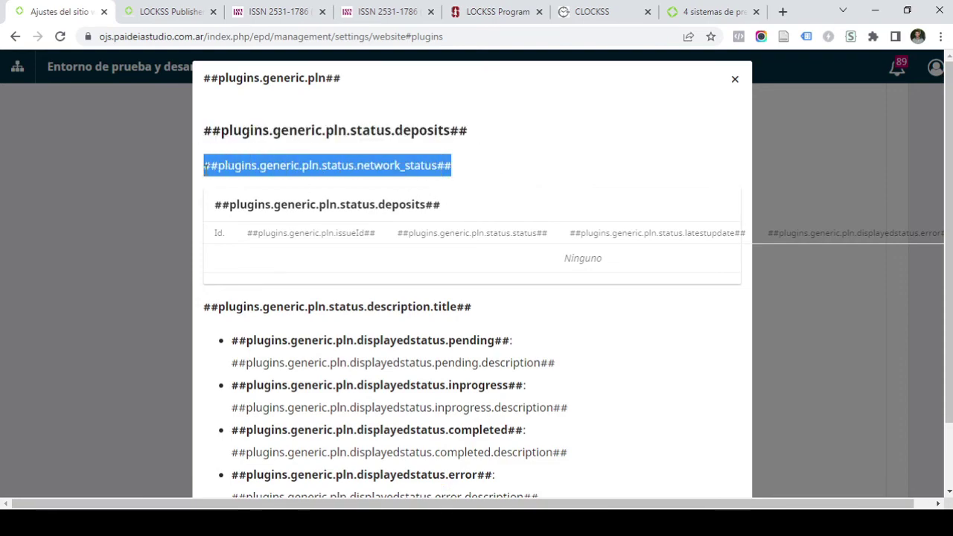
{"action": "left_click_drag", "start_coordinate": [458, 211], "coordinate": [209, 217]}
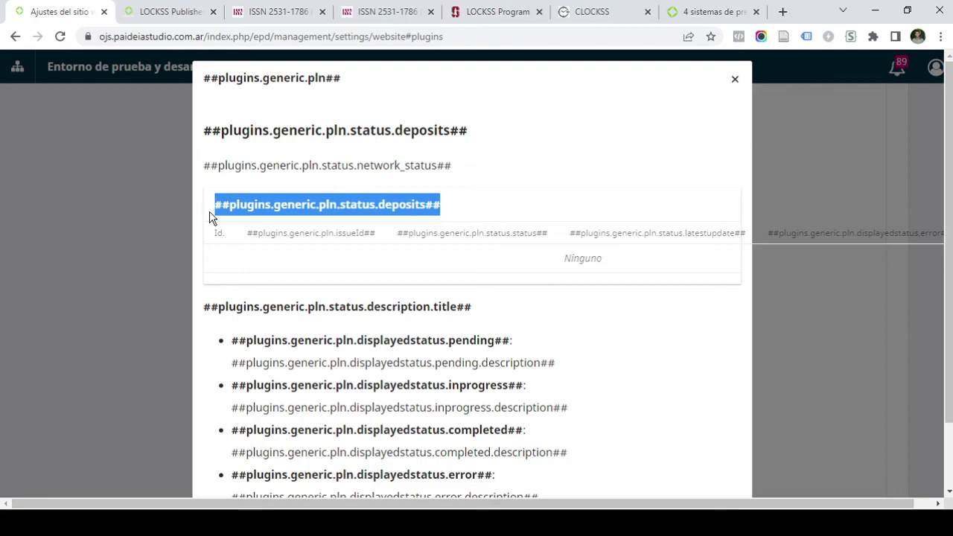
{"action": "left_click_drag", "start_coordinate": [498, 311], "coordinate": [205, 319]}
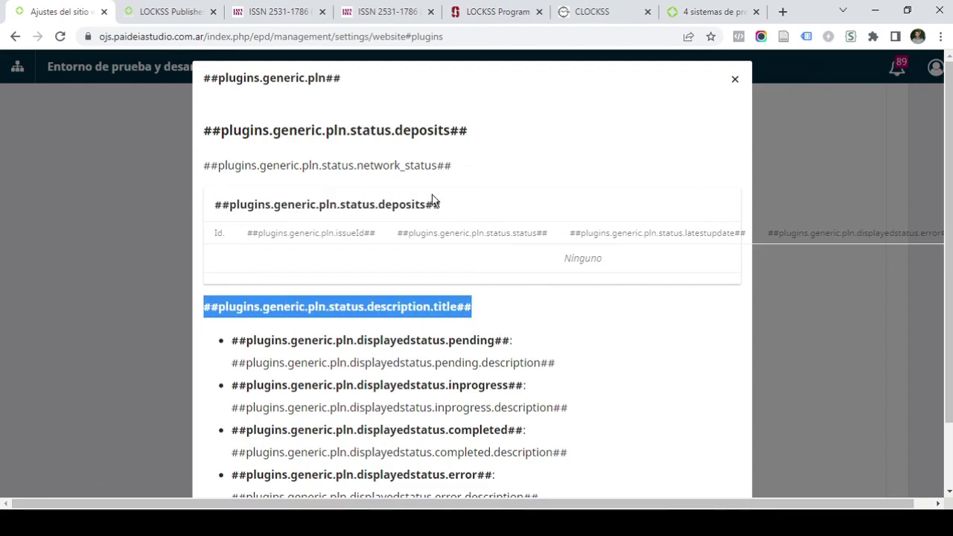